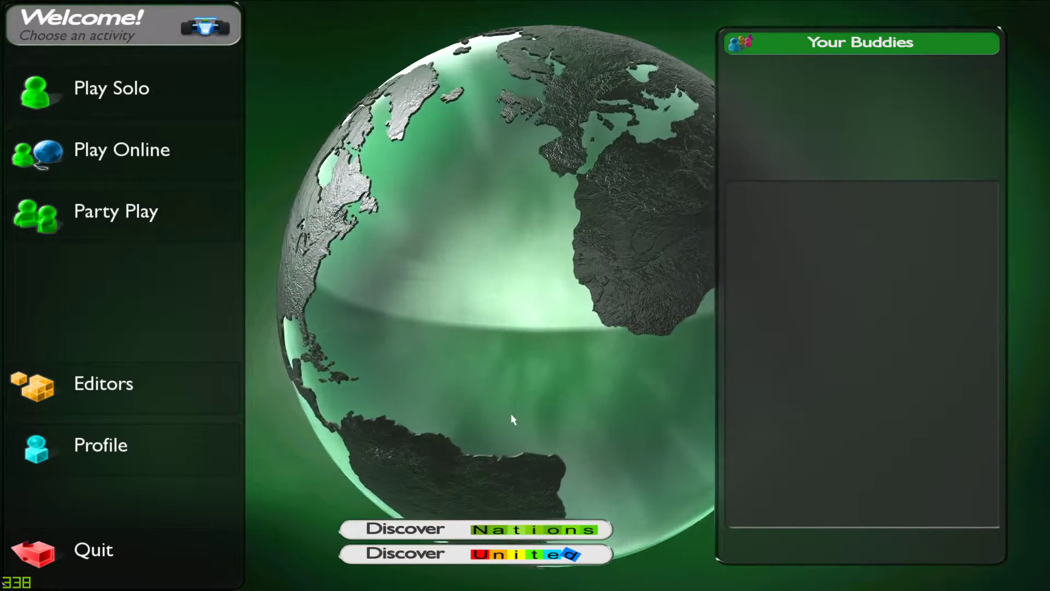
# Create a new track using the Simple track editor.
pyautogui.click(119, 391)
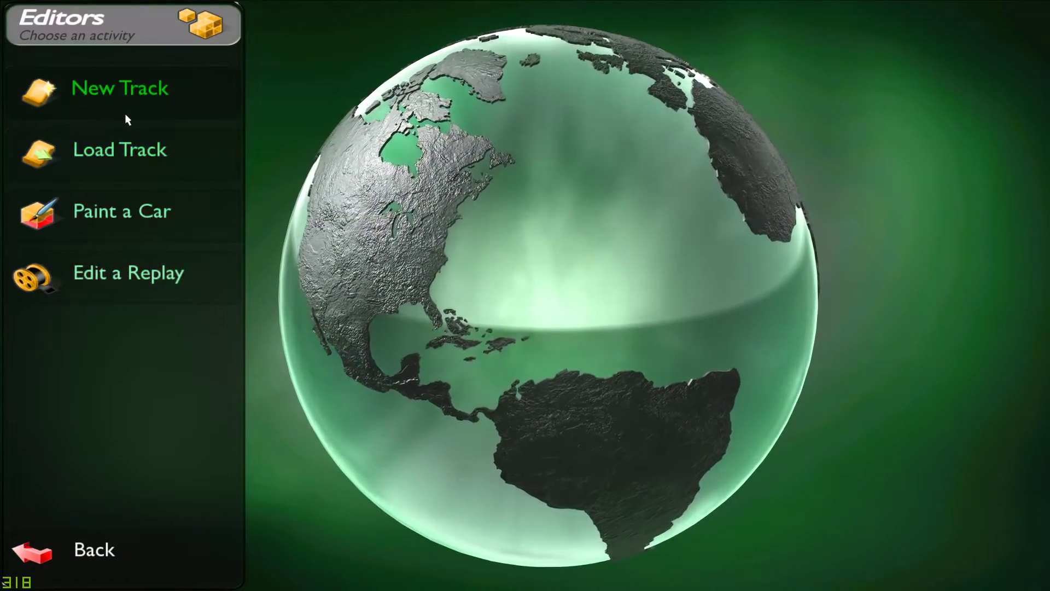
pyautogui.click(133, 100)
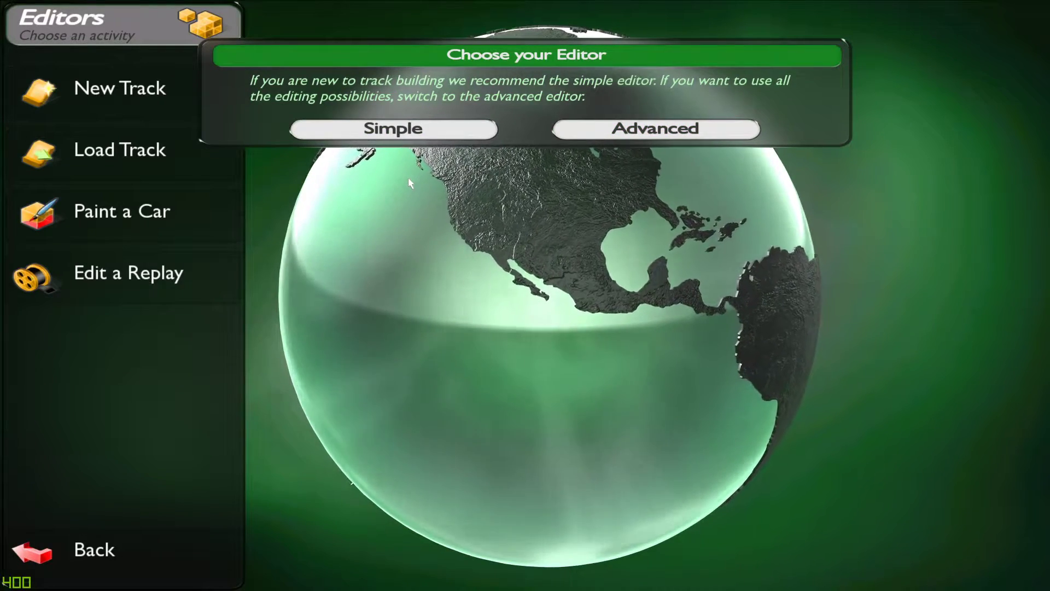
pyautogui.click(398, 130)
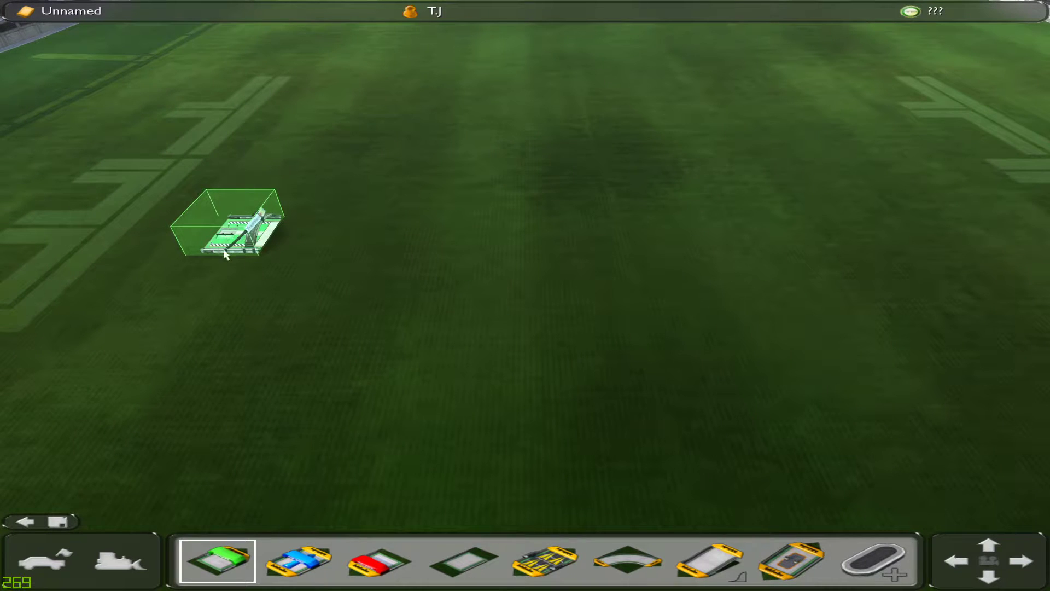
# Place the start block on the grass and draw a long straight road leading out from its front.
pyautogui.click(225, 255)
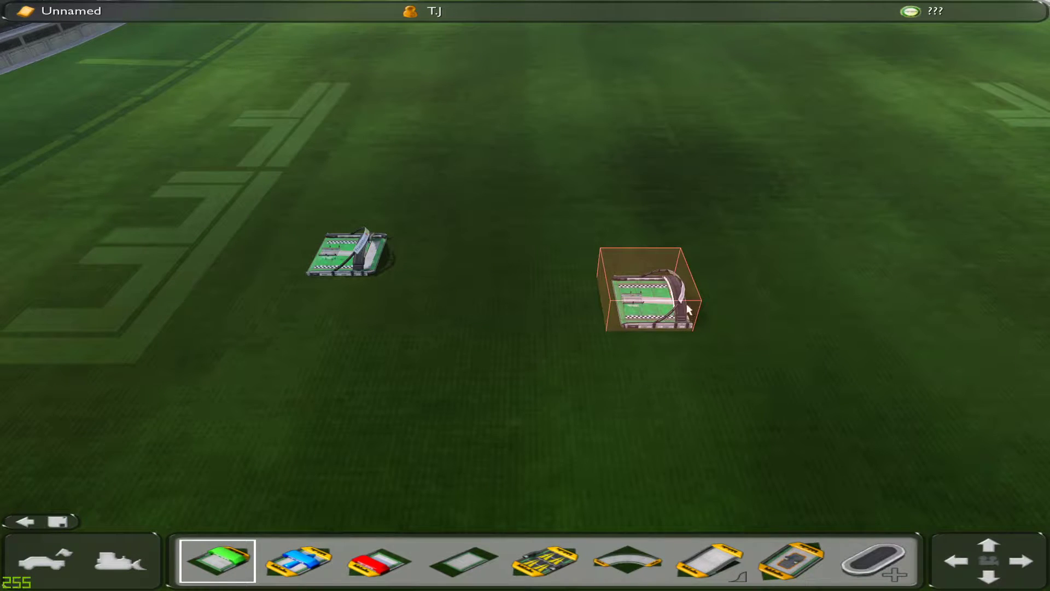
pyautogui.press('Left')
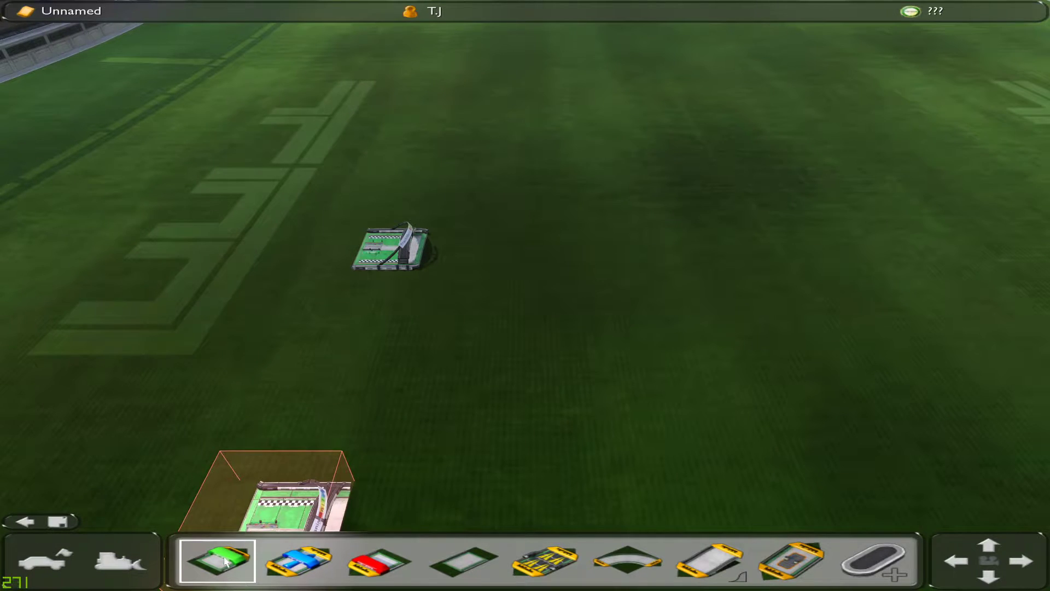
pyautogui.click(463, 561)
pyautogui.moveTo(452, 243); pyautogui.dragTo(708, 245)
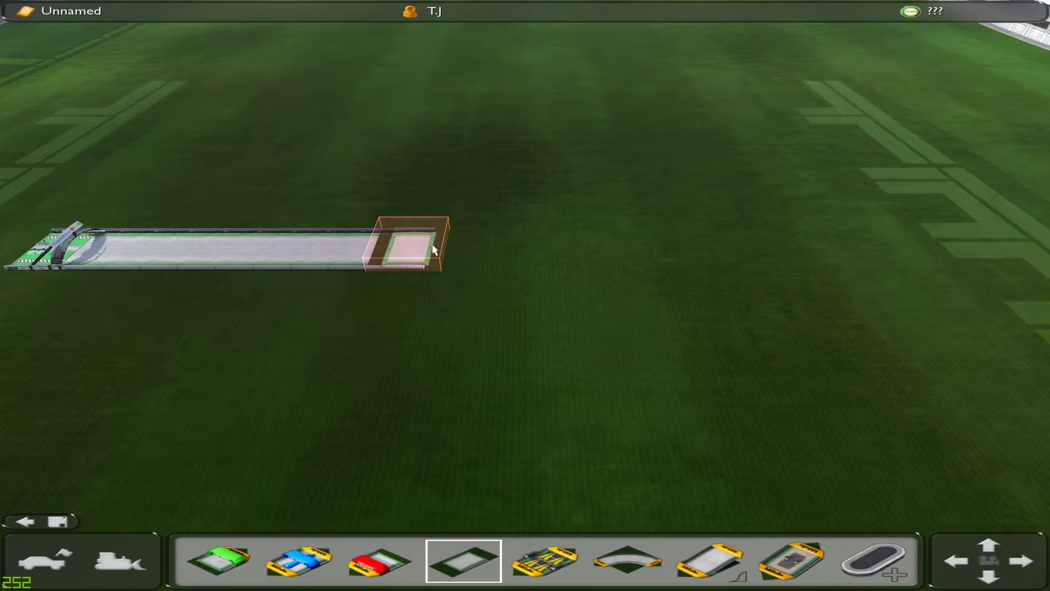
pyautogui.moveTo(433, 250); pyautogui.dragTo(734, 234)
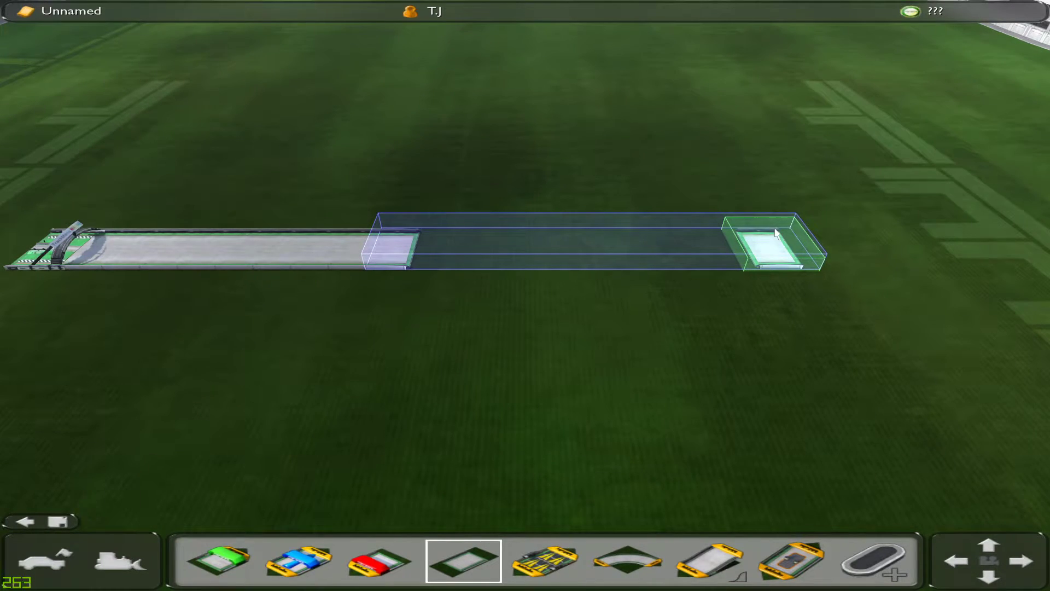
pyautogui.moveTo(776, 233); pyautogui.dragTo(776, 231)
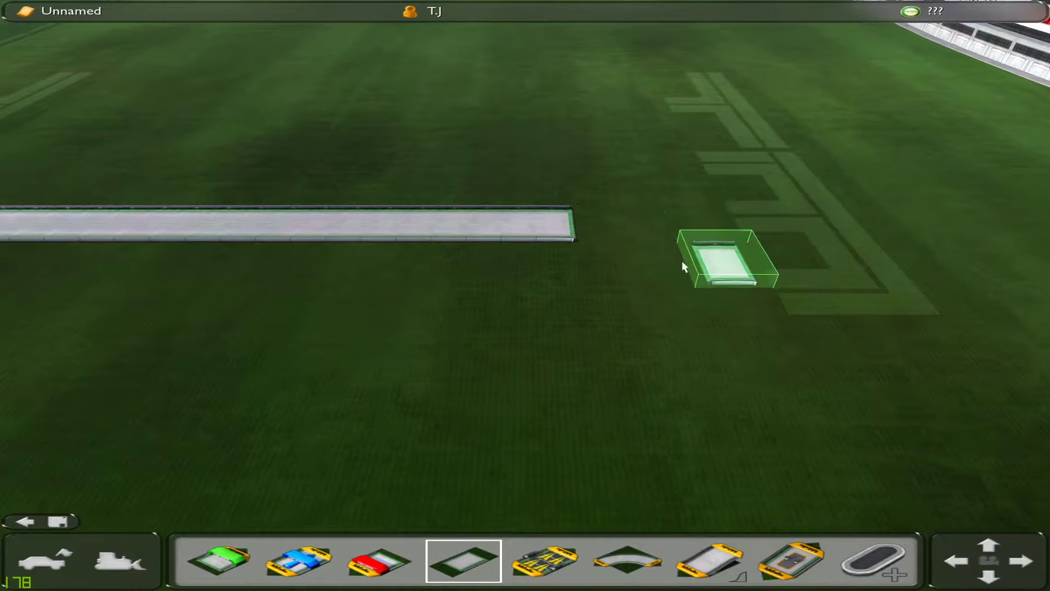
# Rotate a curve block to match the road and attach it to the far end of the straight.
pyautogui.click(629, 561)
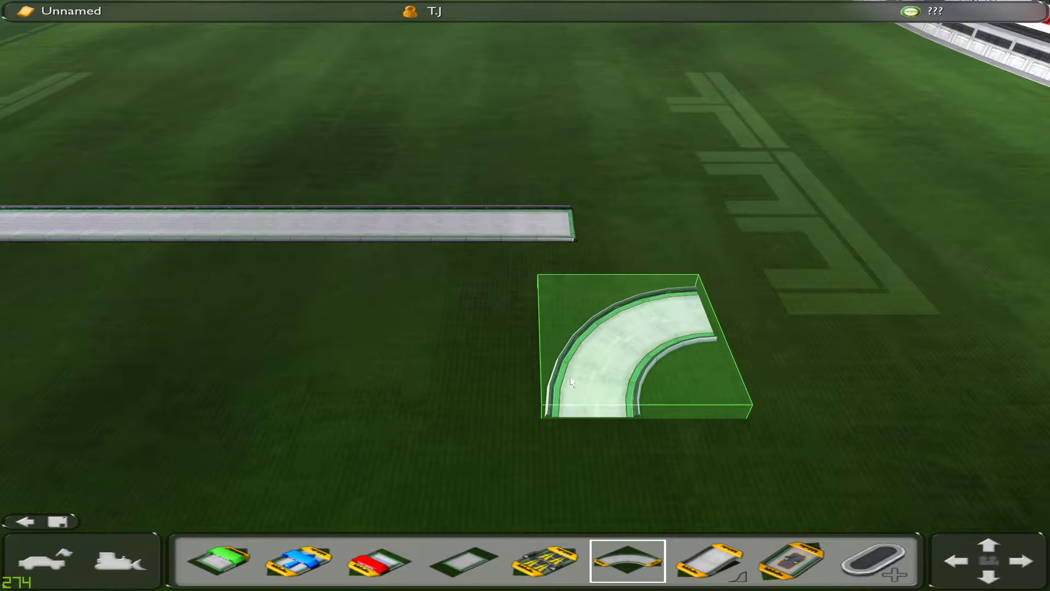
pyautogui.rightClick(571, 377)
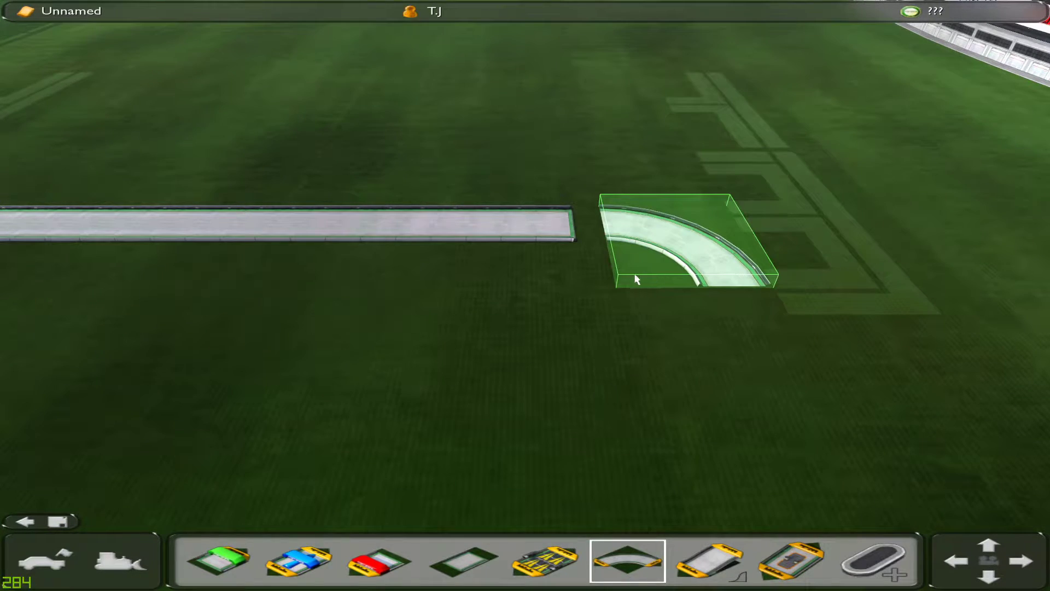
pyautogui.click(592, 276)
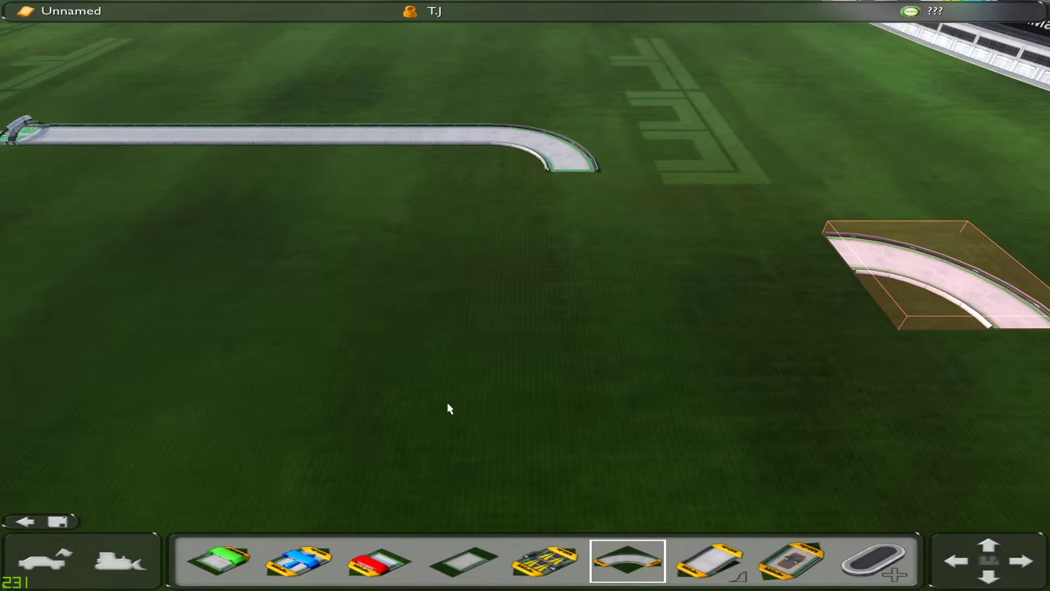
# Draw a short straight road from the curve's open end and place a checkpoint arch across it.
pyautogui.click(473, 566)
pyautogui.click(717, 569)
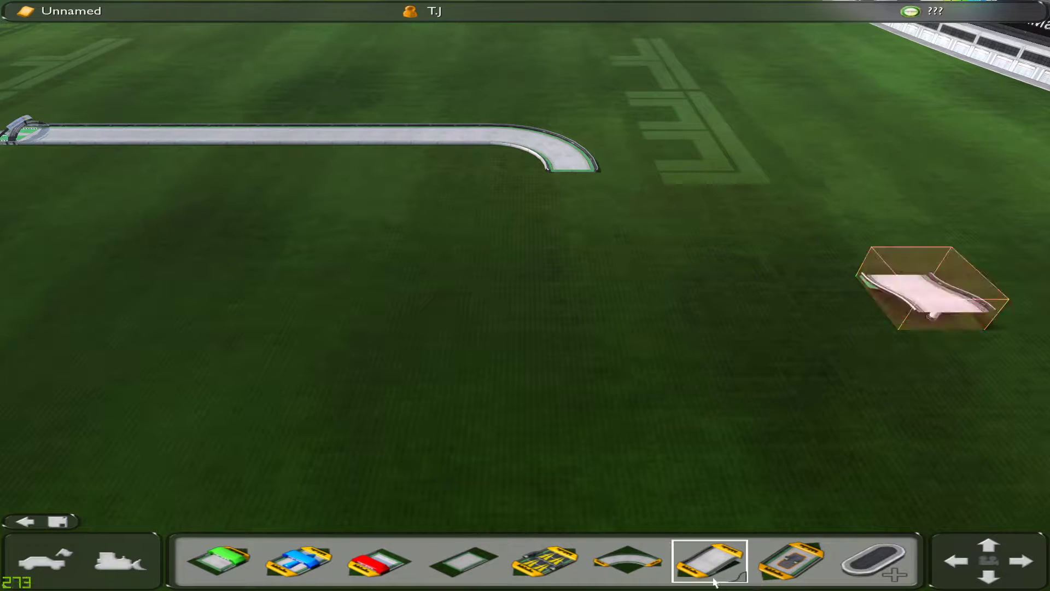
pyautogui.click(211, 563)
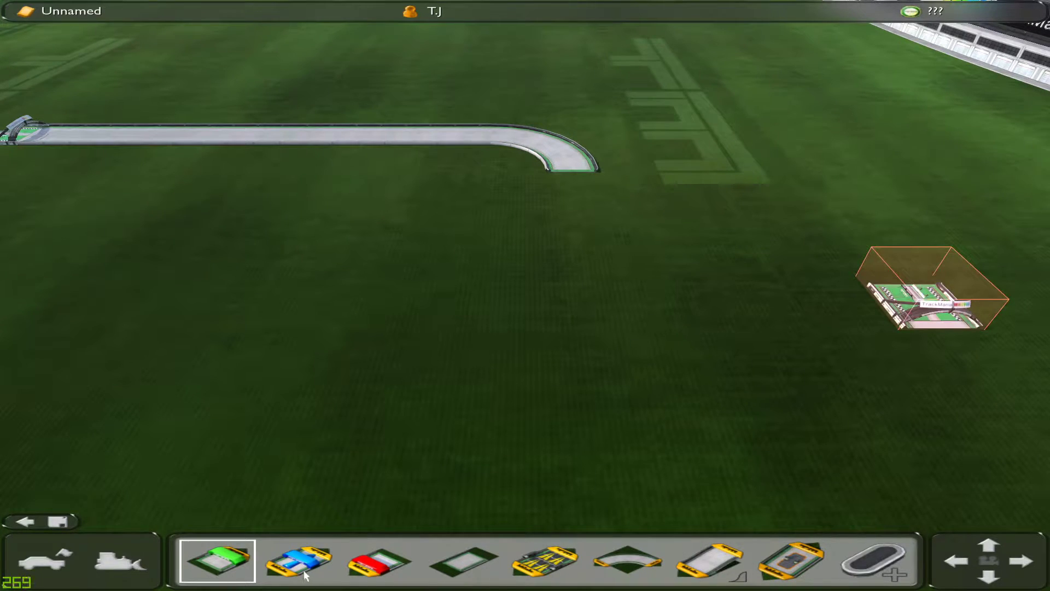
pyautogui.click(438, 573)
pyautogui.moveTo(552, 183); pyautogui.dragTo(586, 326)
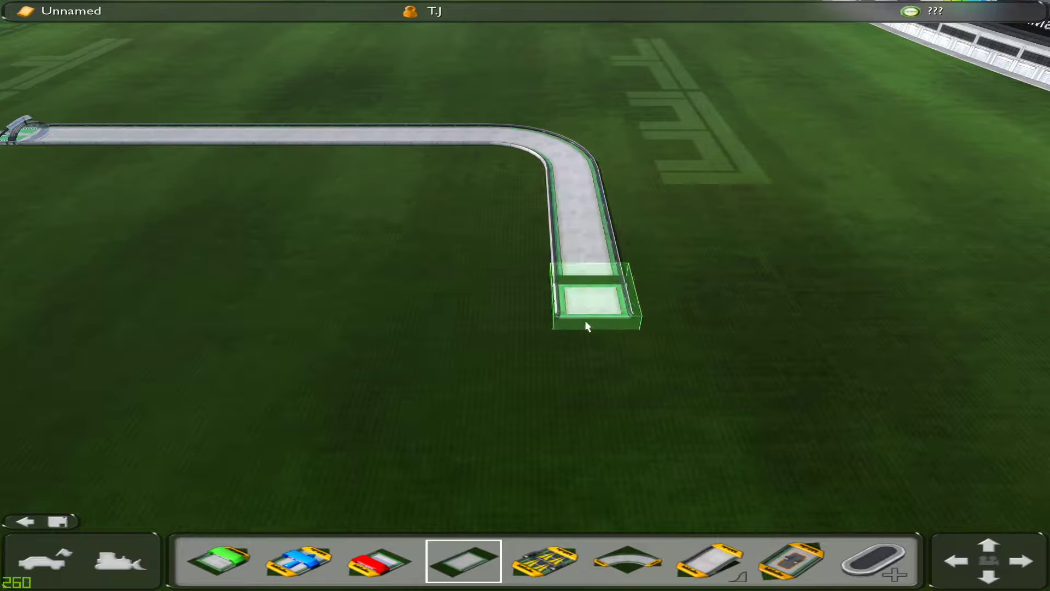
pyautogui.click(318, 561)
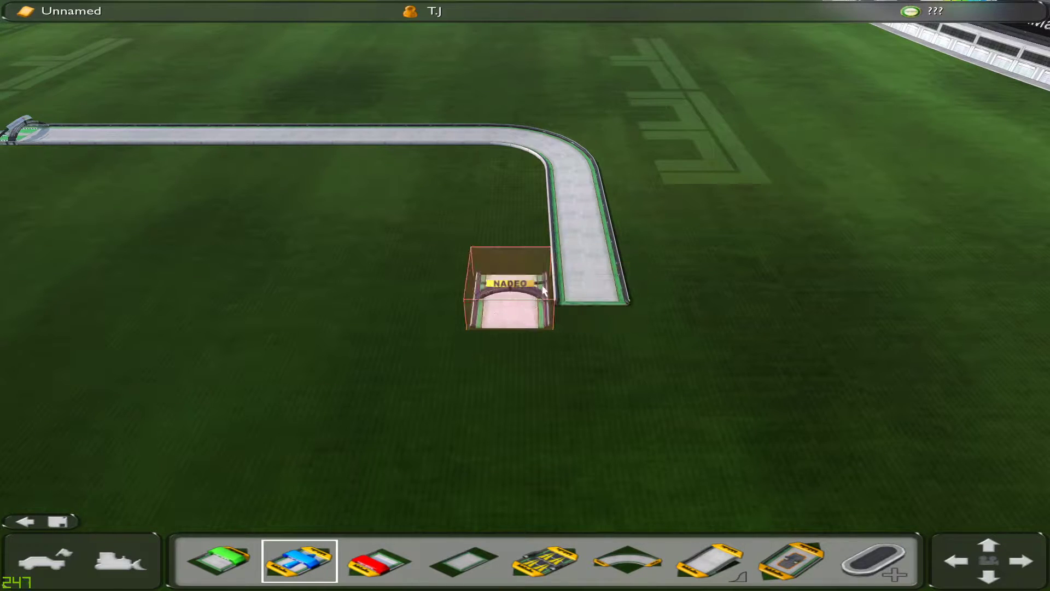
pyautogui.click(612, 247)
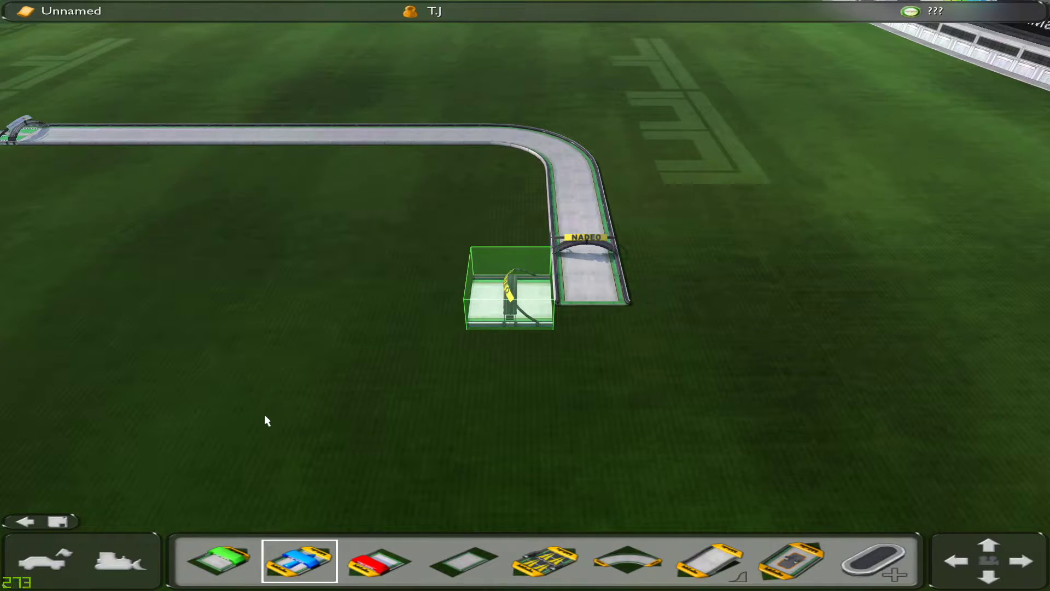
# Examine the track layout from several sides of the stadium, from the start block to the checkpoint.
pyautogui.click(381, 571)
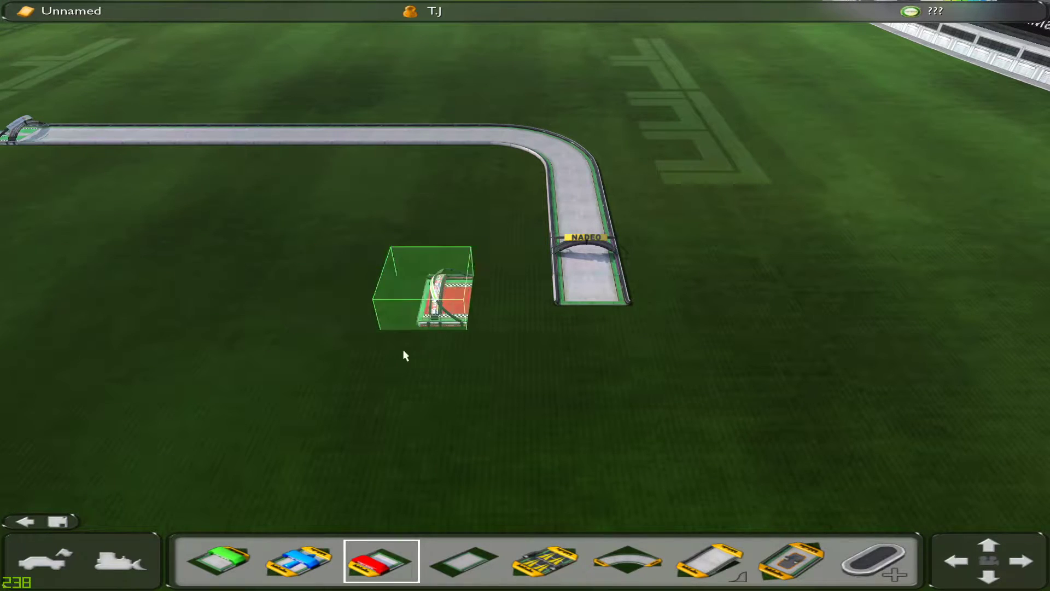
pyautogui.click(478, 558)
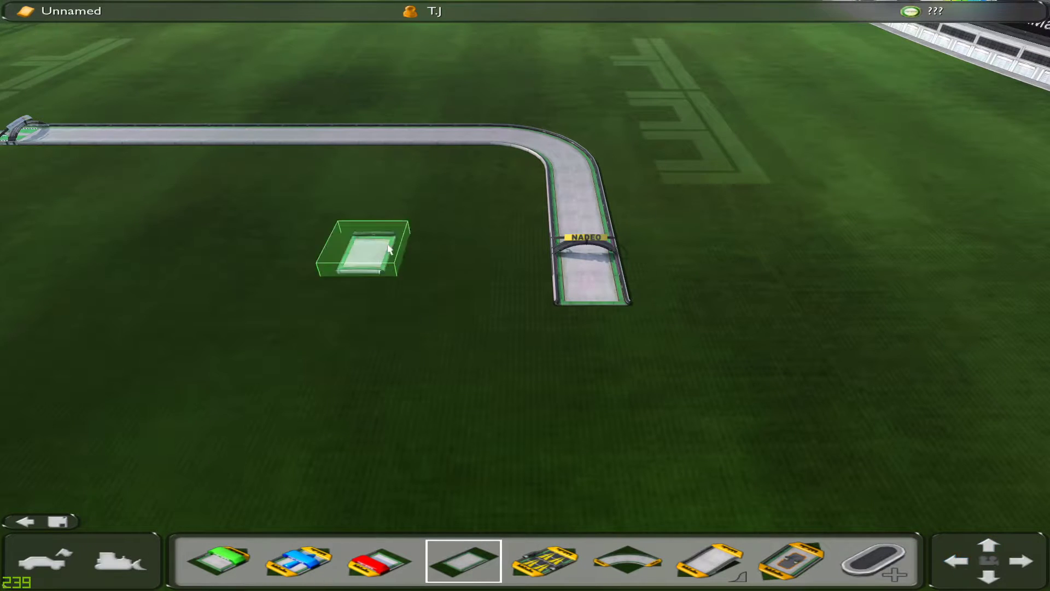
pyautogui.moveTo(2, 25)
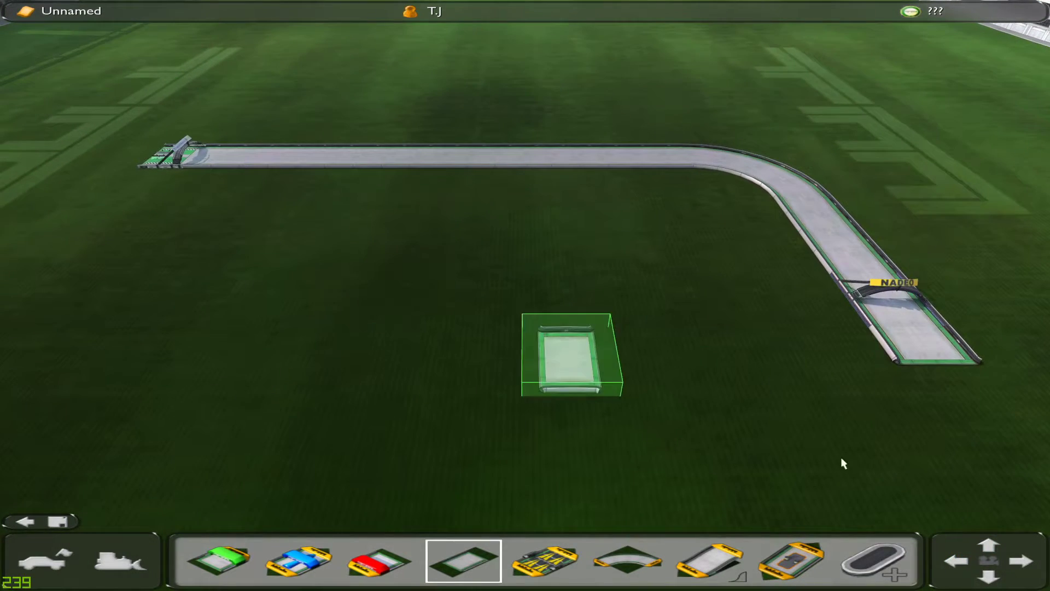
pyautogui.moveTo(841, 457); pyautogui.dragTo(910, 488, button='right')
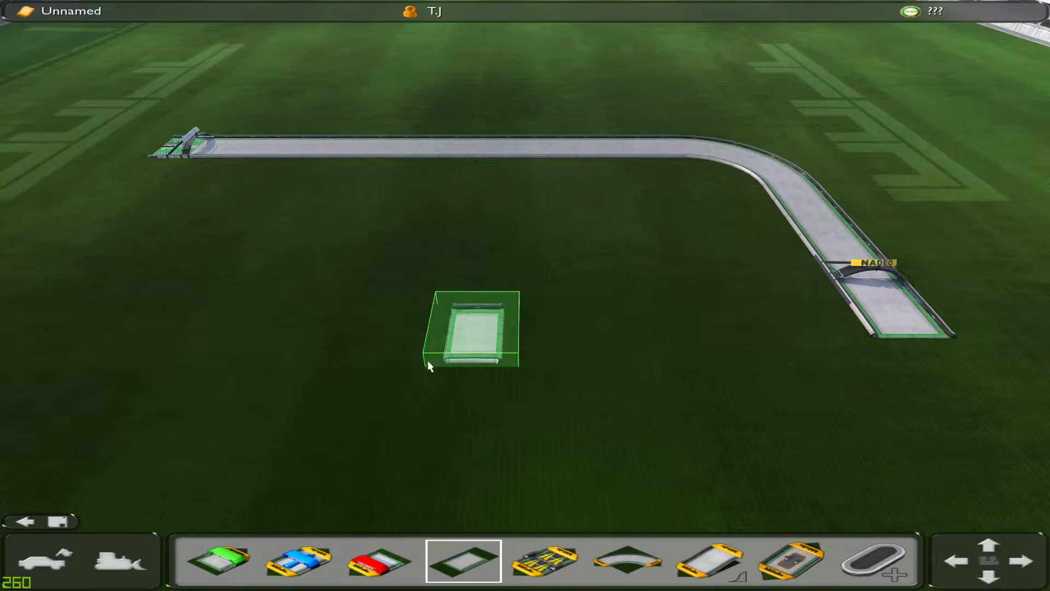
pyautogui.moveTo(1048, 344)
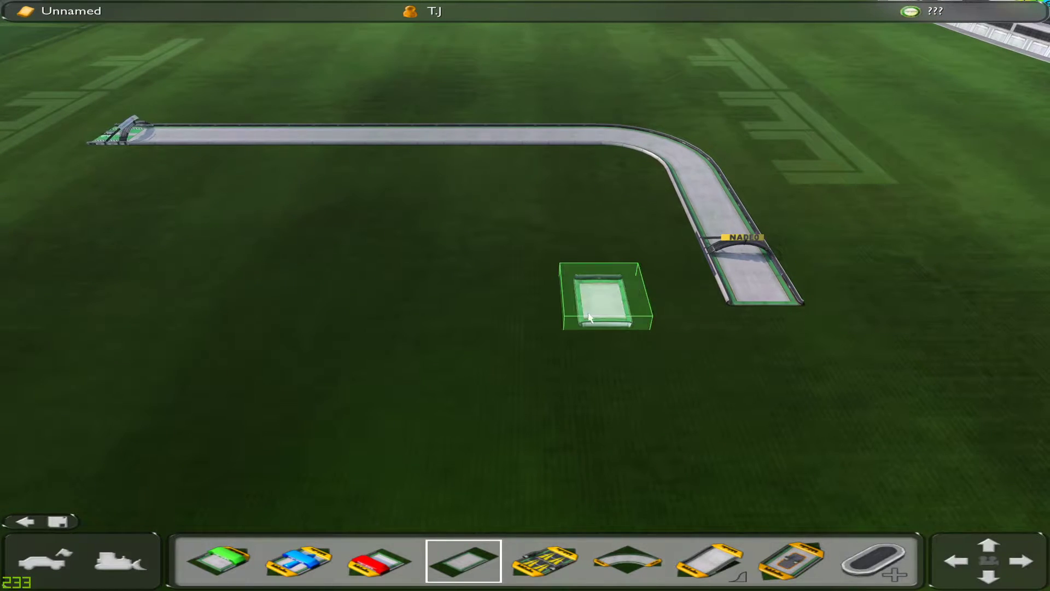
pyautogui.click(1018, 563)
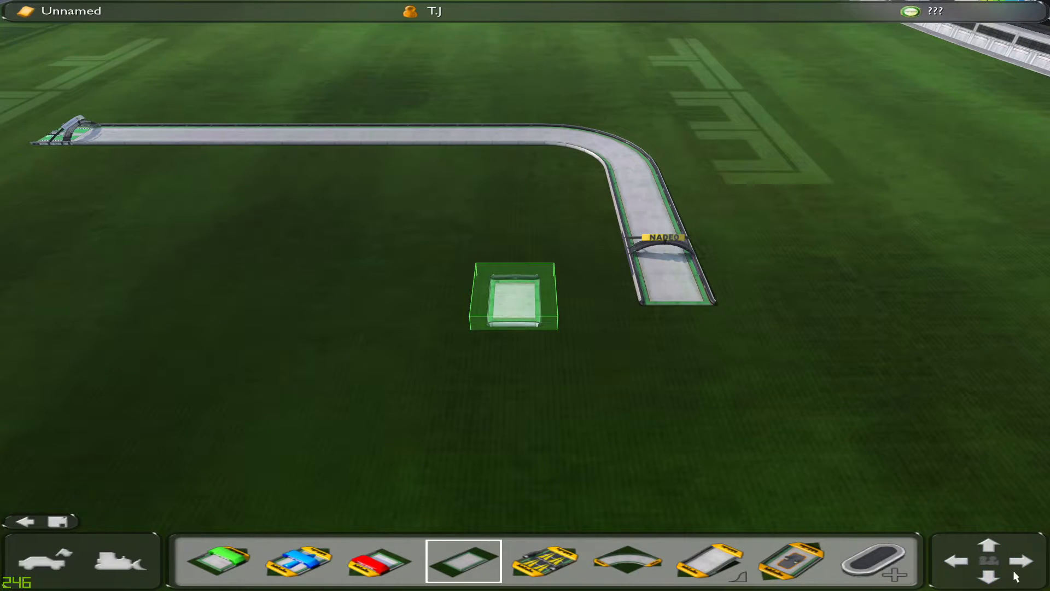
pyautogui.click(1017, 564)
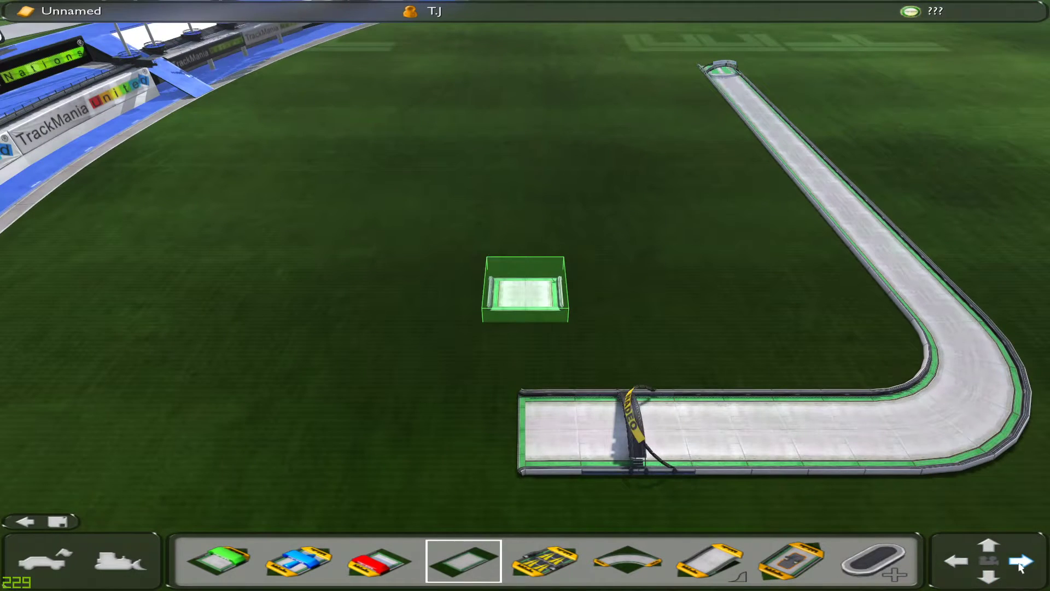
pyautogui.click(1018, 563)
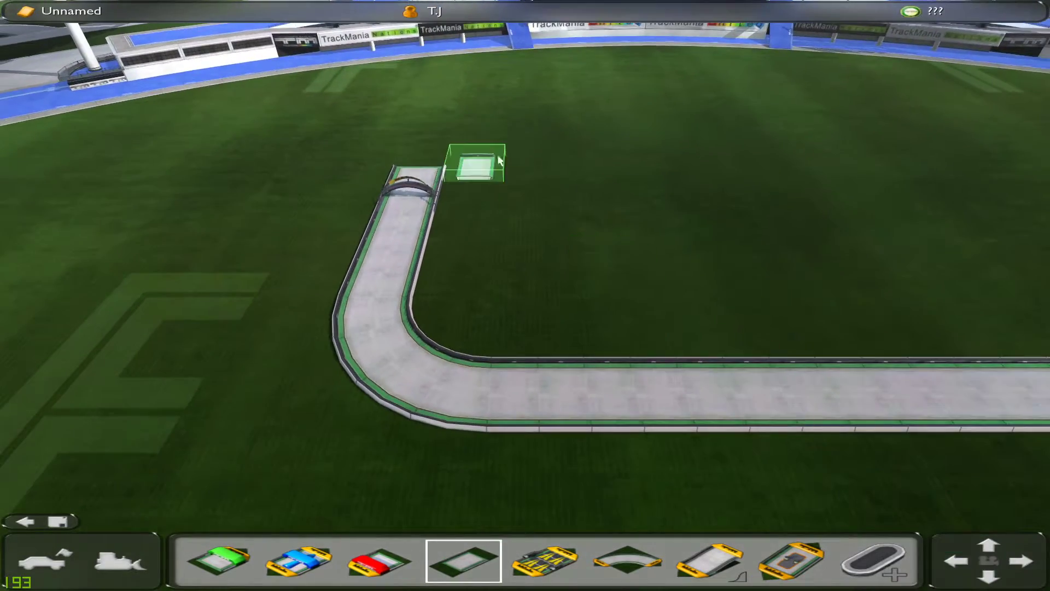
pyautogui.moveTo(454, 3)
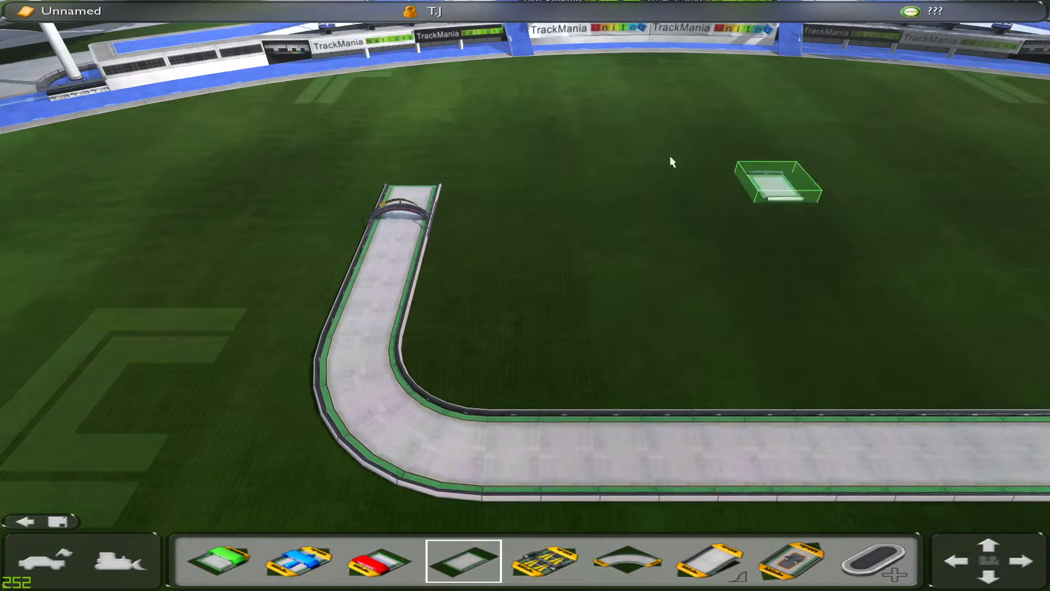
pyautogui.moveTo(1047, 587)
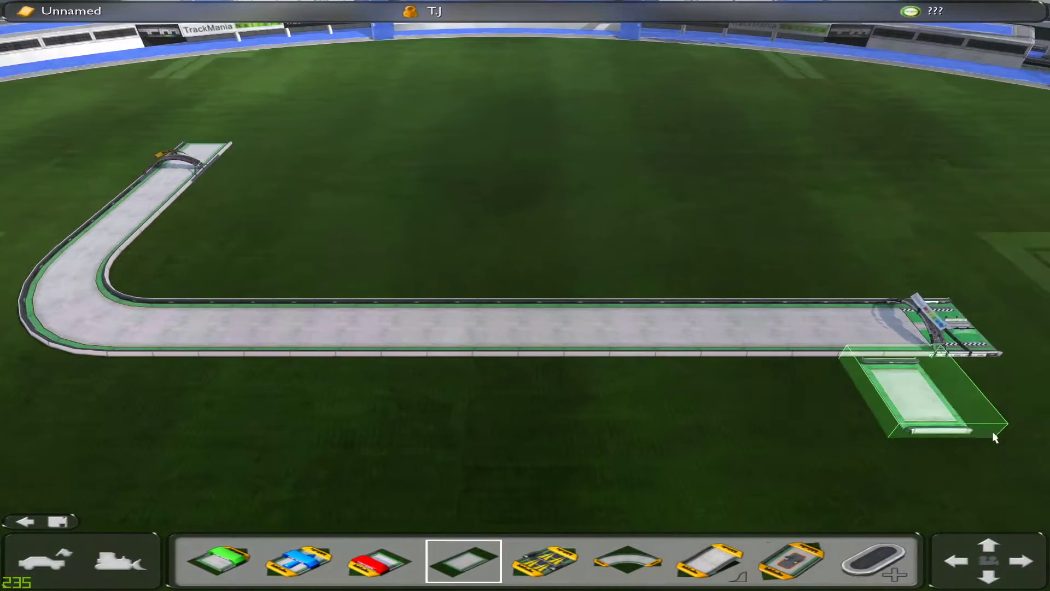
# Delete the checkpoint, the short road after it and the curve, leaving only the first straight.
pyautogui.click(117, 569)
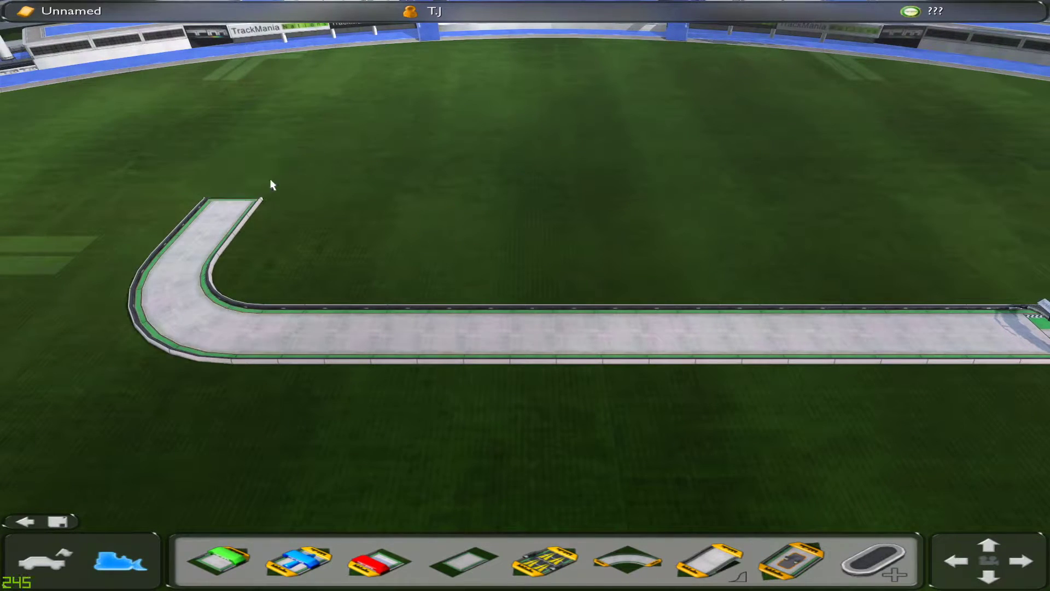
pyautogui.click(195, 301)
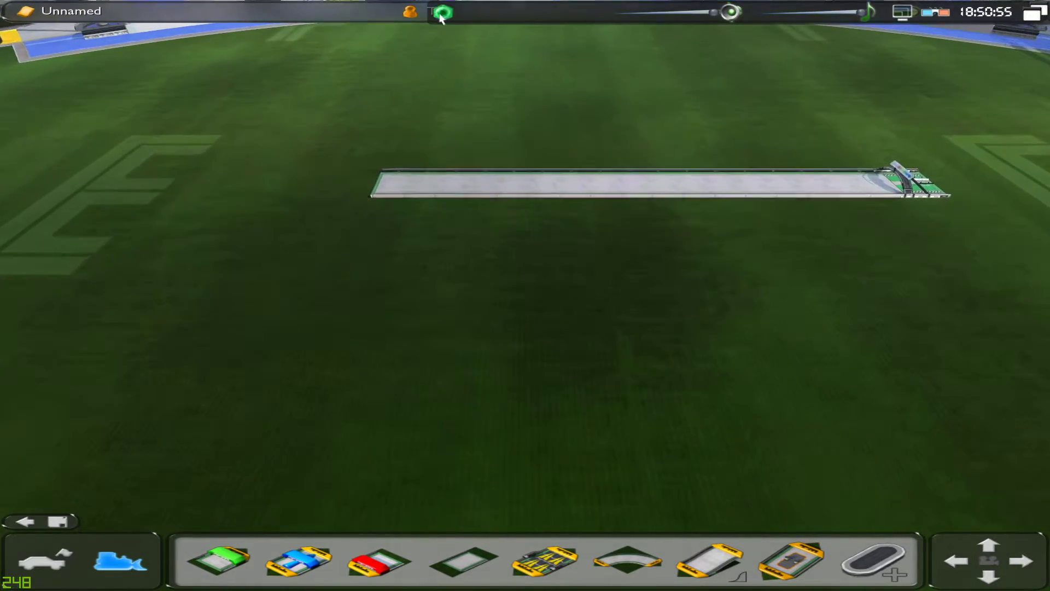
# Attach a curve to the end of the first straight and draw a long straight road from its open end.
pyautogui.click(627, 558)
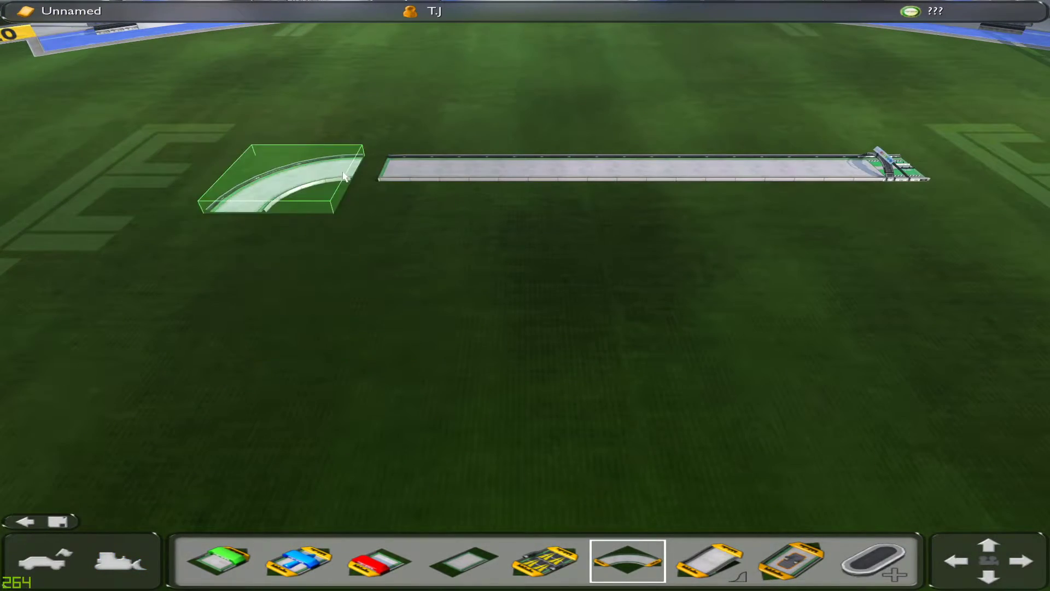
pyautogui.click(335, 164)
pyautogui.click(447, 558)
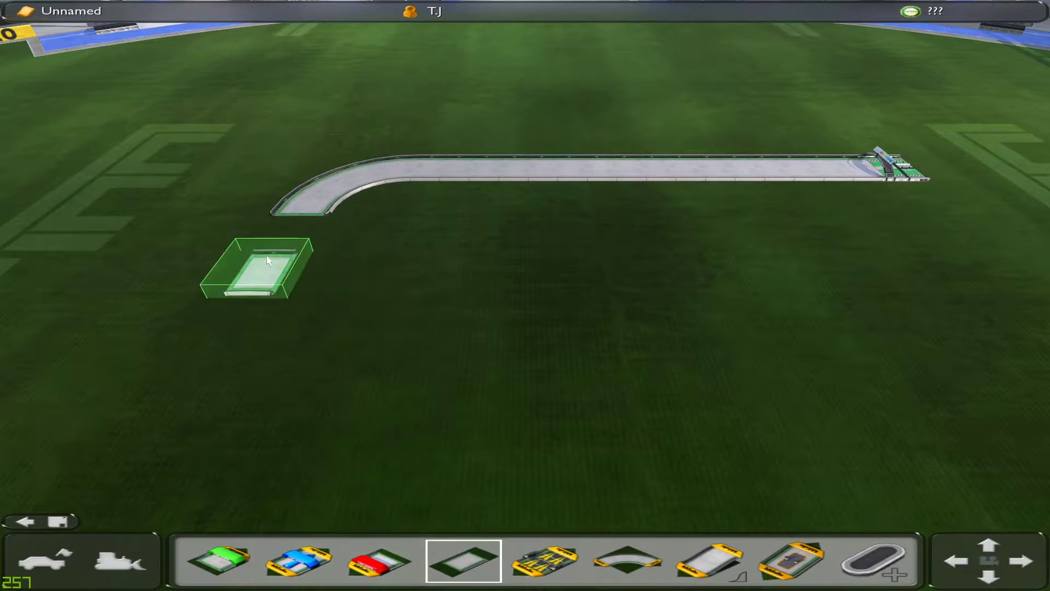
pyautogui.click(267, 220)
pyautogui.click(465, 308)
pyautogui.click(306, 235)
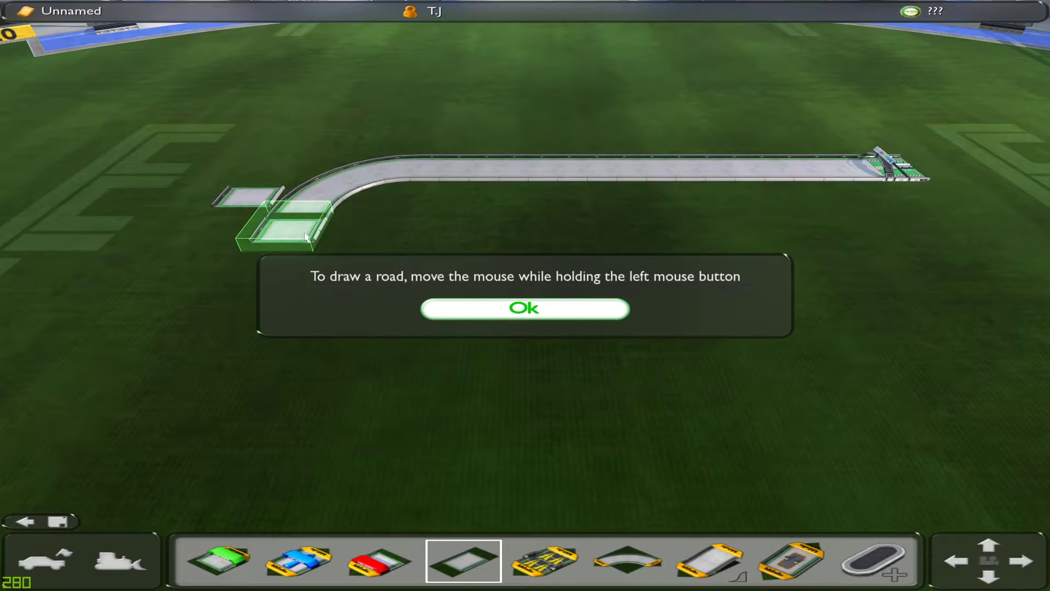
pyautogui.click(432, 312)
pyautogui.moveTo(298, 225); pyautogui.dragTo(219, 485)
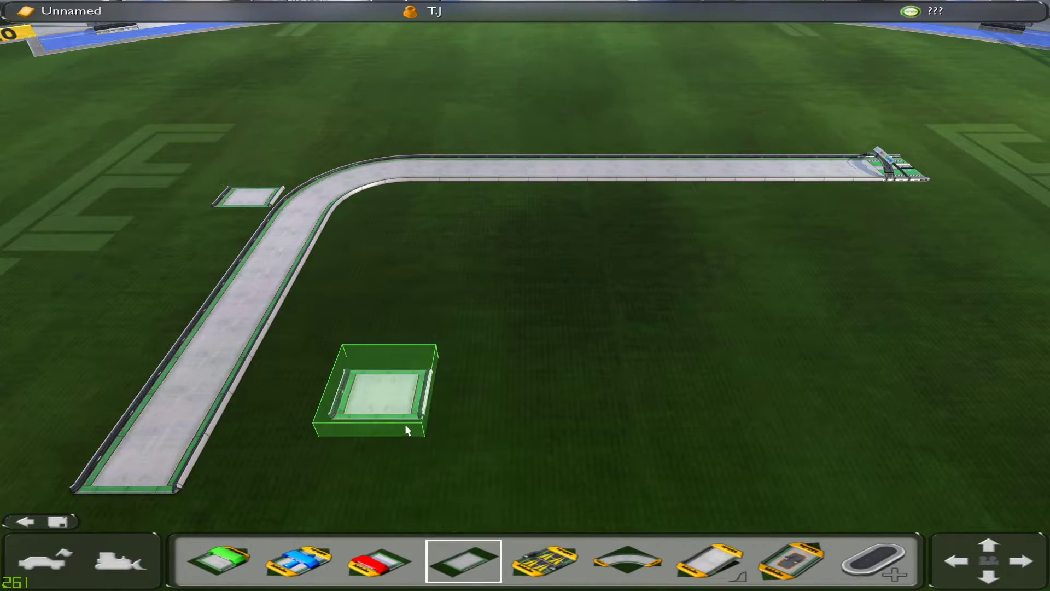
# Delete the stray road block beside the curve.
pyautogui.click(121, 560)
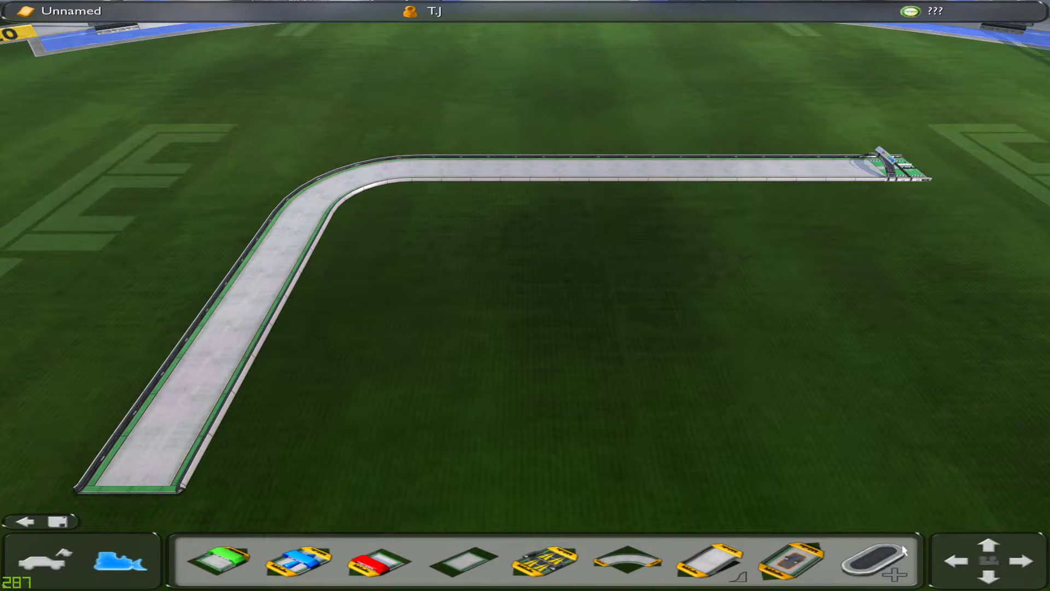
pyautogui.click(957, 561)
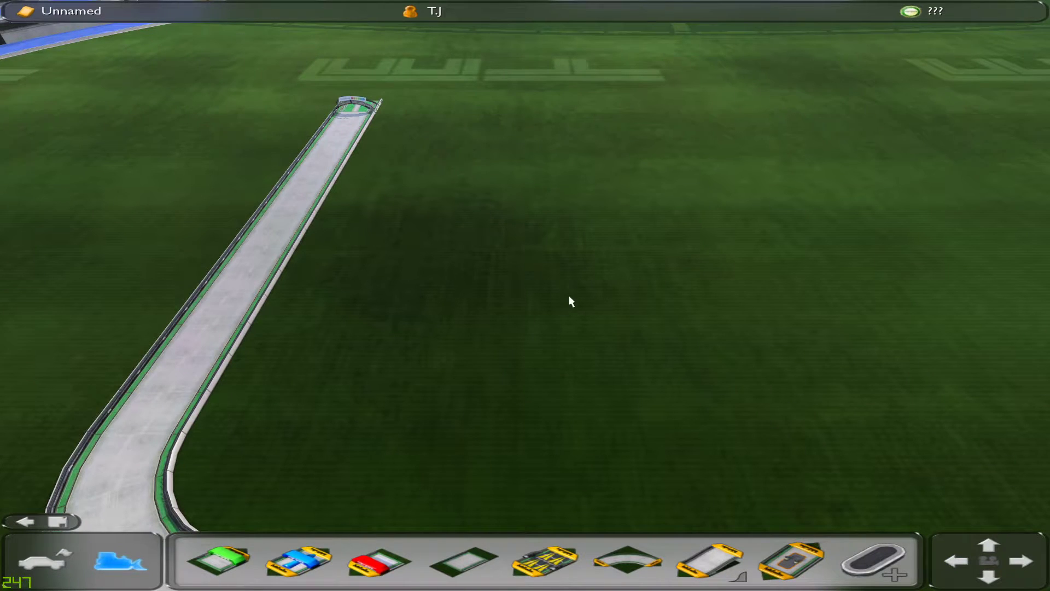
pyautogui.press('Down')
pyautogui.press('Down')
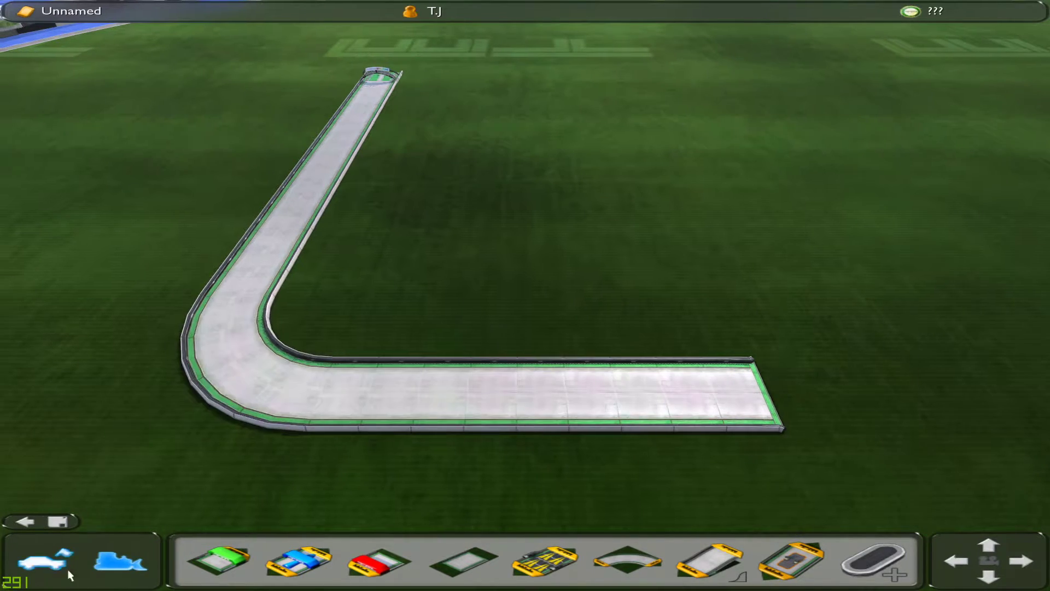
# Leave the delete mode and place a checkpoint on the open end of the long straight road after the curve.
pyautogui.click(111, 563)
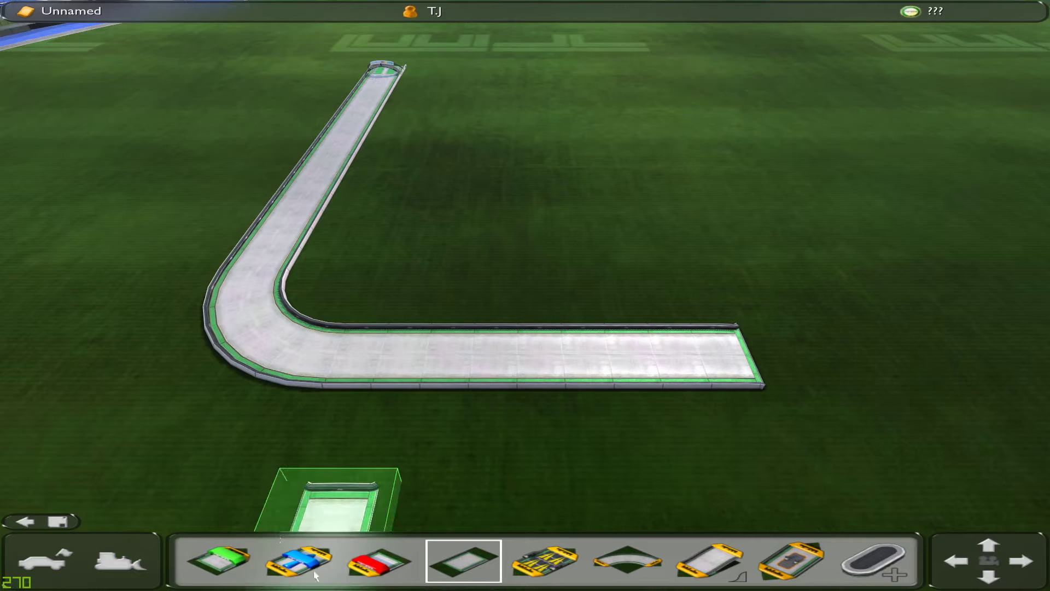
pyautogui.press('Down')
pyautogui.press('Down')
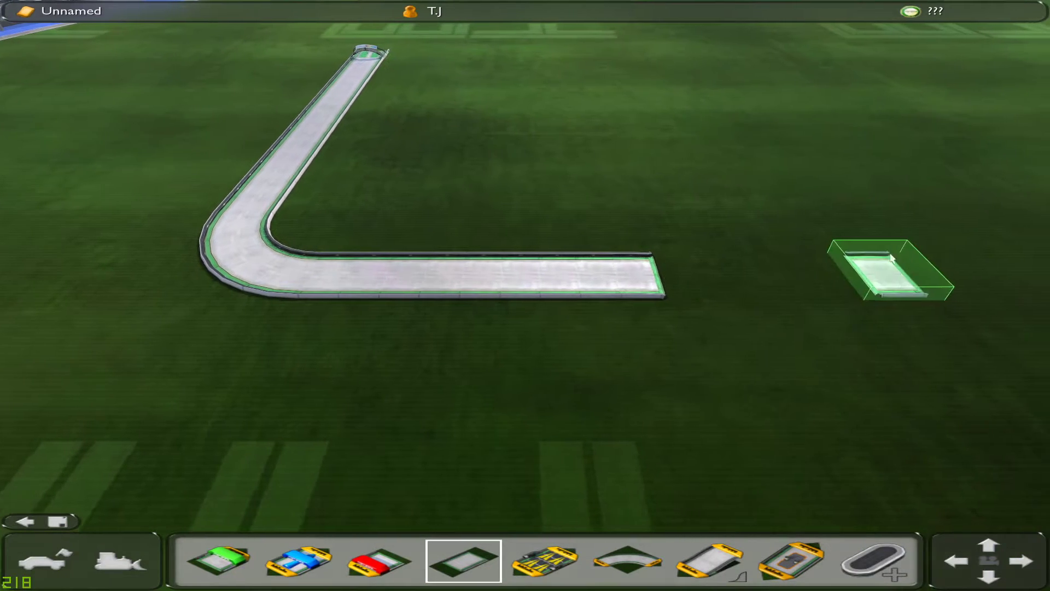
pyautogui.press('Right')
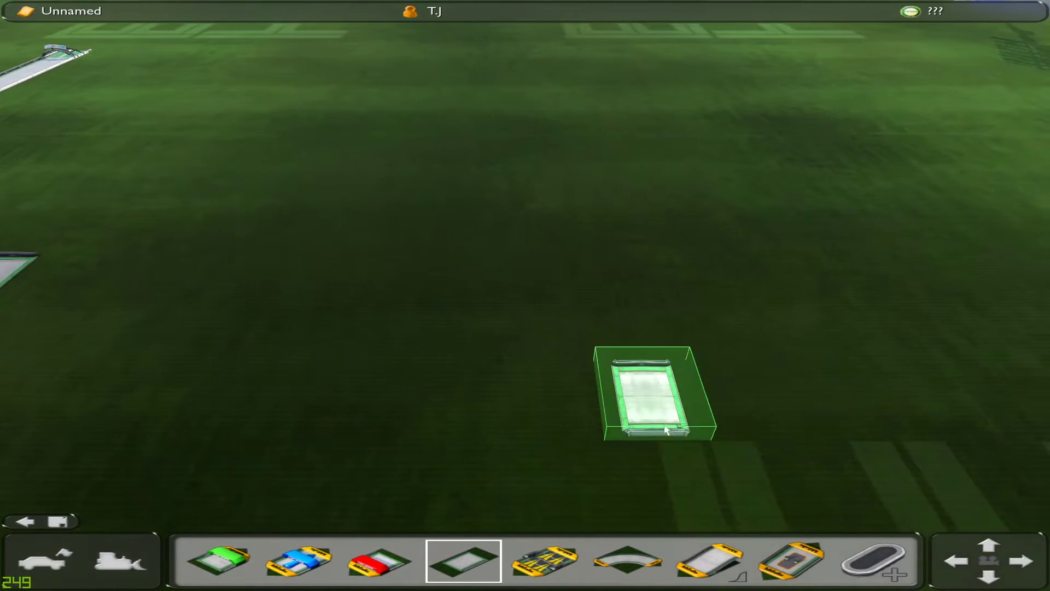
pyautogui.press('Up')
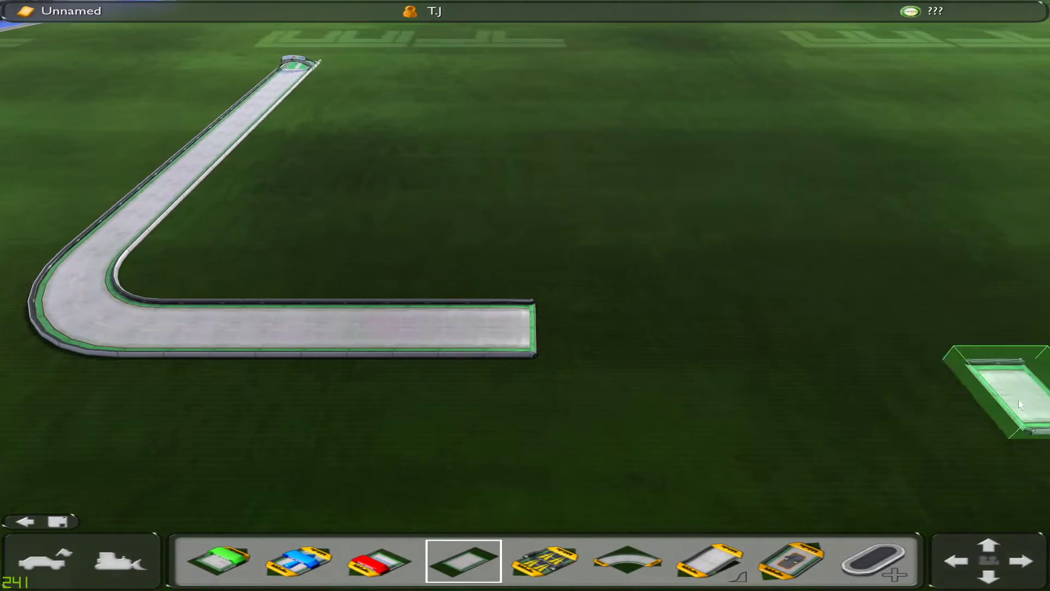
pyautogui.click(299, 561)
pyautogui.click(517, 327)
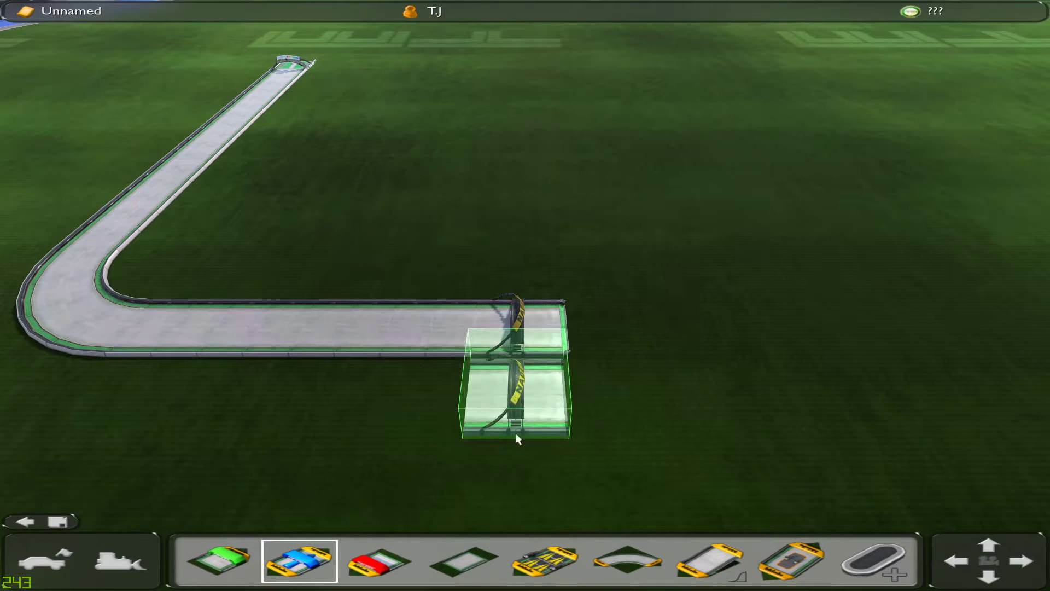
# Extend the straight road well past the checkpoint and place two adjoining booster blocks near its end.
pyautogui.click(469, 562)
pyautogui.moveTo(717, 306); pyautogui.dragTo(947, 306)
pyautogui.press('Right')
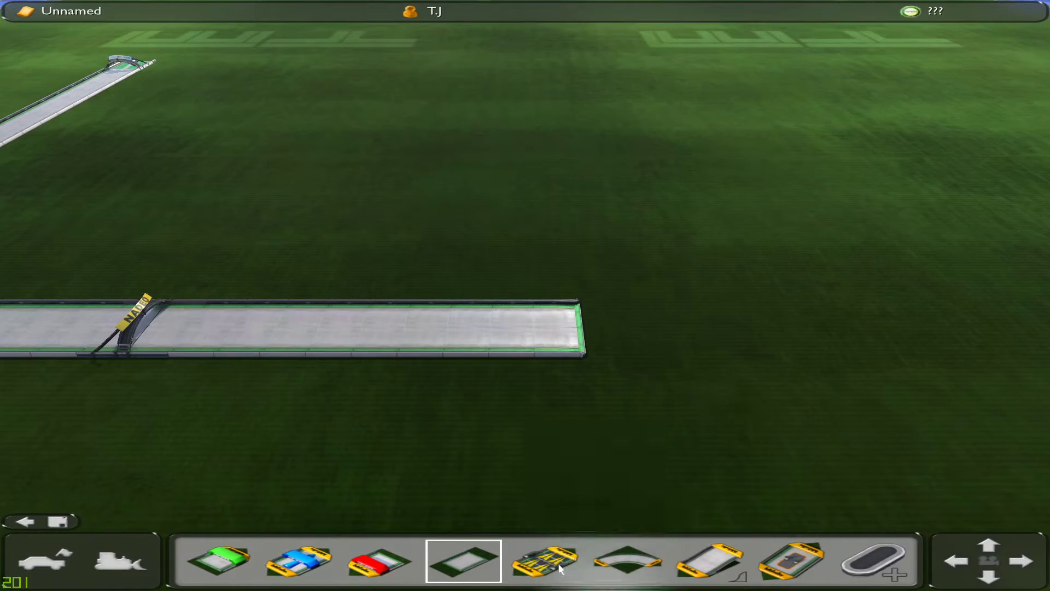
pyautogui.press('Left')
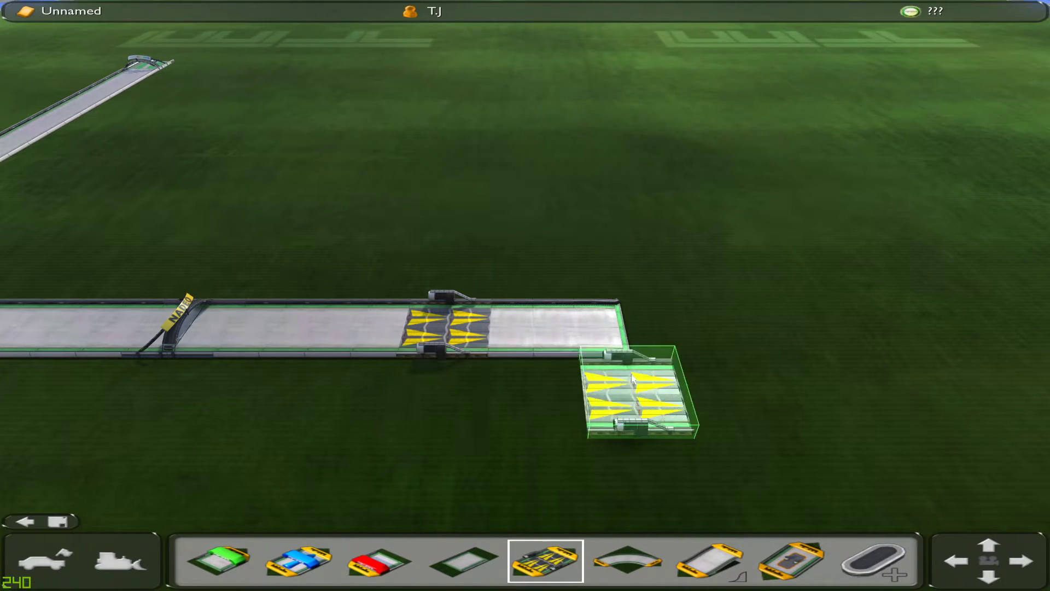
pyautogui.press('Right')
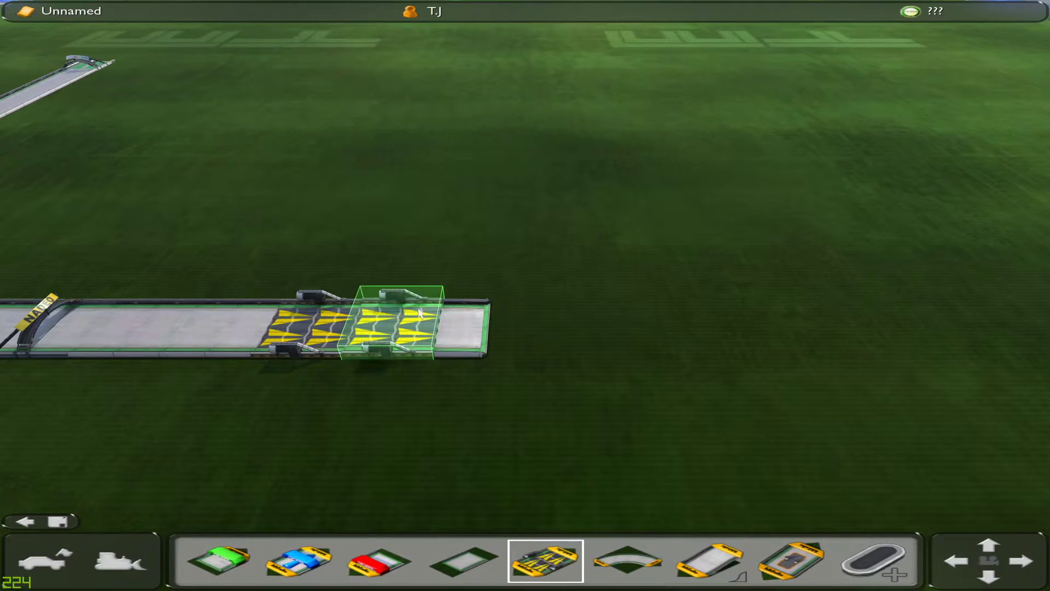
# Place a jump ramp directly after the boosters and a landing ramp facing it in line, leaving a gap between them.
pyautogui.click(709, 561)
pyautogui.click(508, 355)
pyautogui.press('Down')
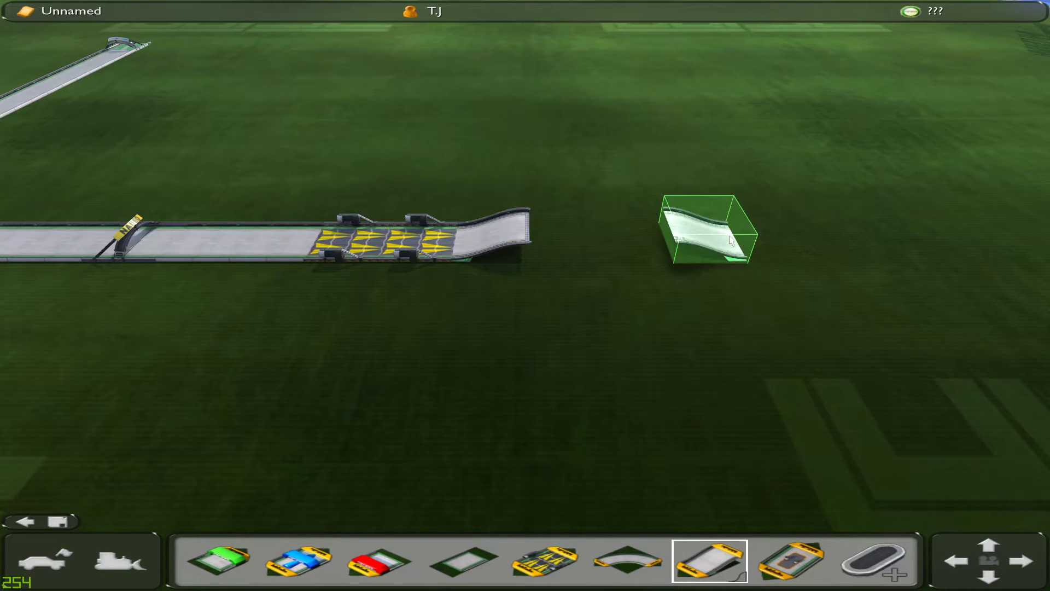
pyautogui.click(737, 239)
# Draw a long straight road leading away from the low end of the landing ramp.
pyautogui.press('Right')
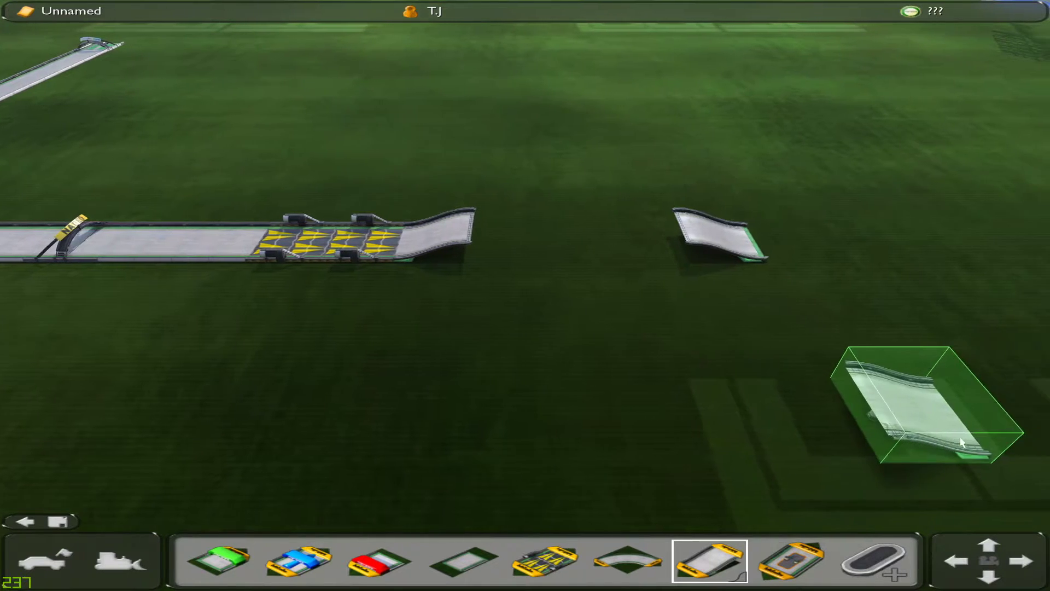
pyautogui.press('Right')
pyautogui.press('Left')
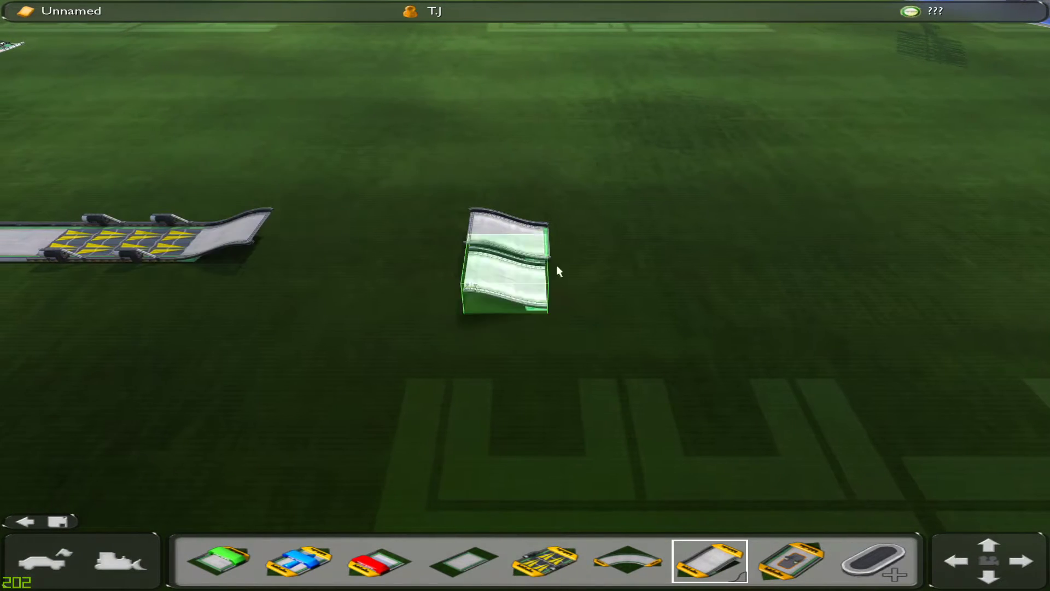
pyautogui.press('Left')
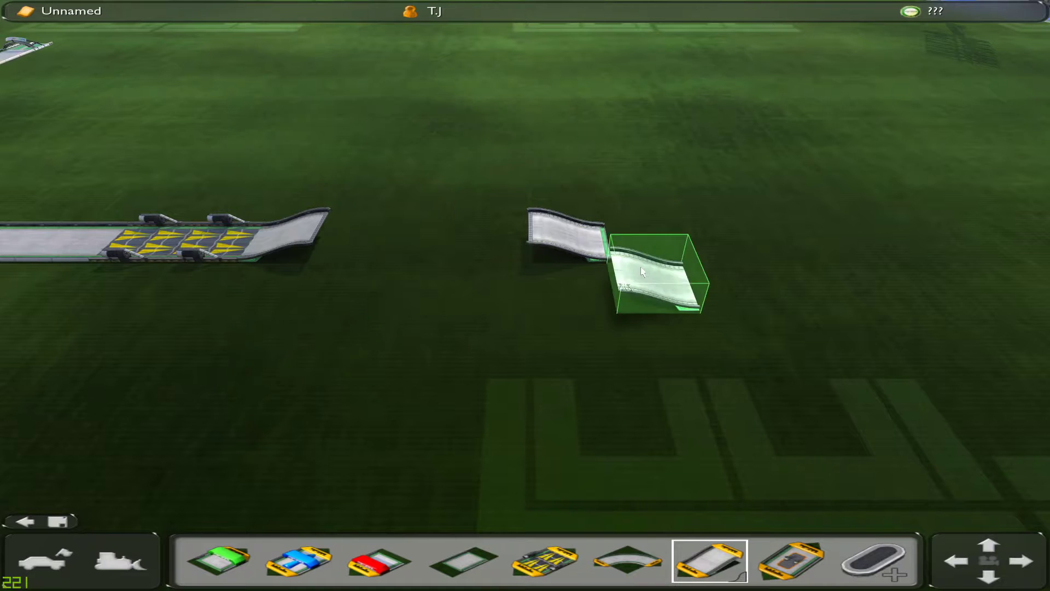
pyautogui.press('Right')
pyautogui.click(478, 563)
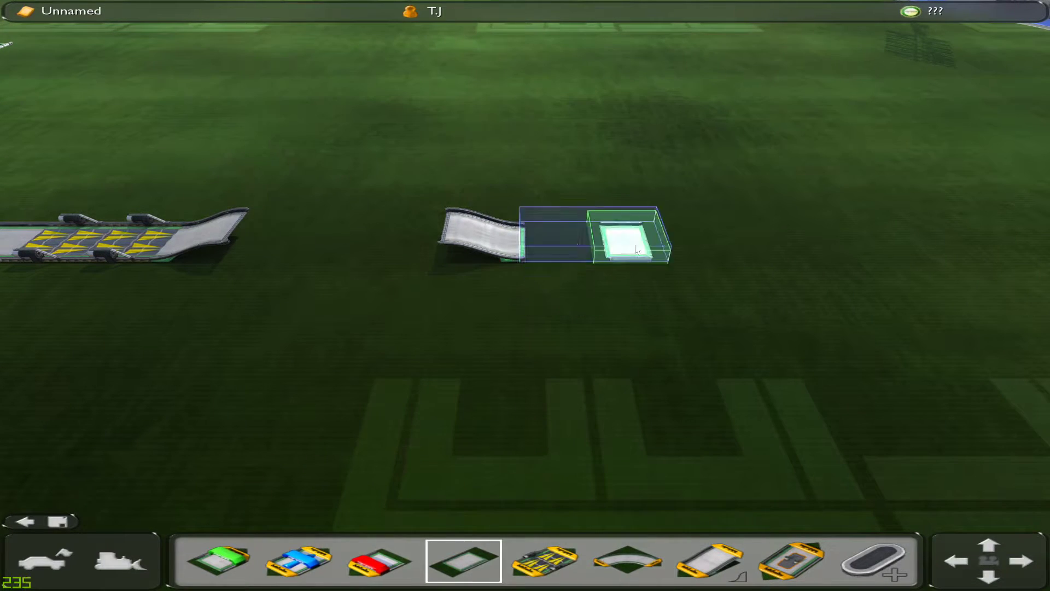
pyautogui.moveTo(644, 249); pyautogui.dragTo(941, 240)
pyautogui.press('Right')
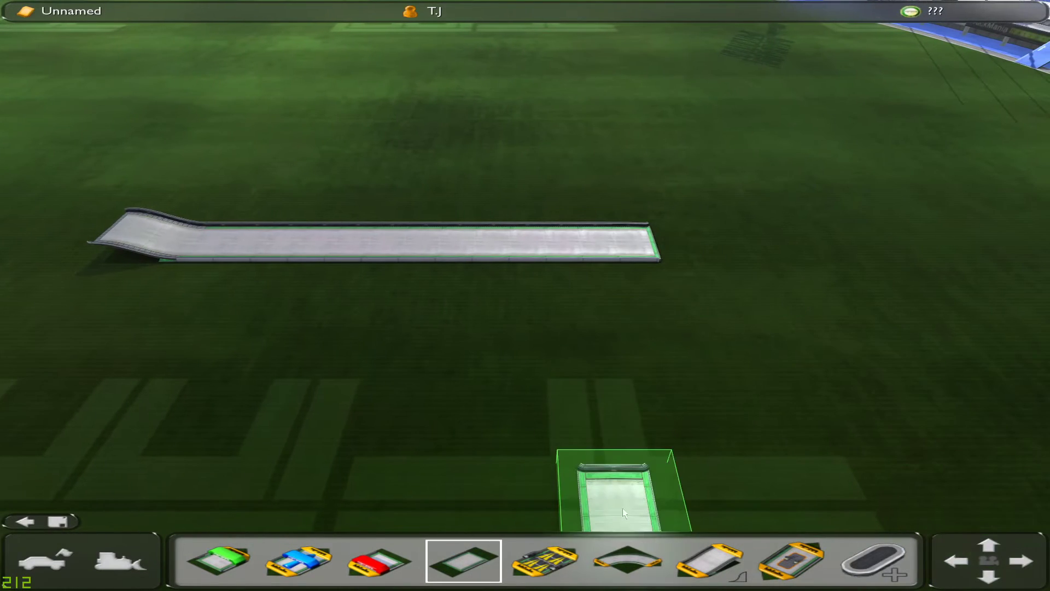
# Attach a curve to the end of the road after the landing ramp and draw a straight from it, parallel to the starting straight.
pyautogui.click(627, 560)
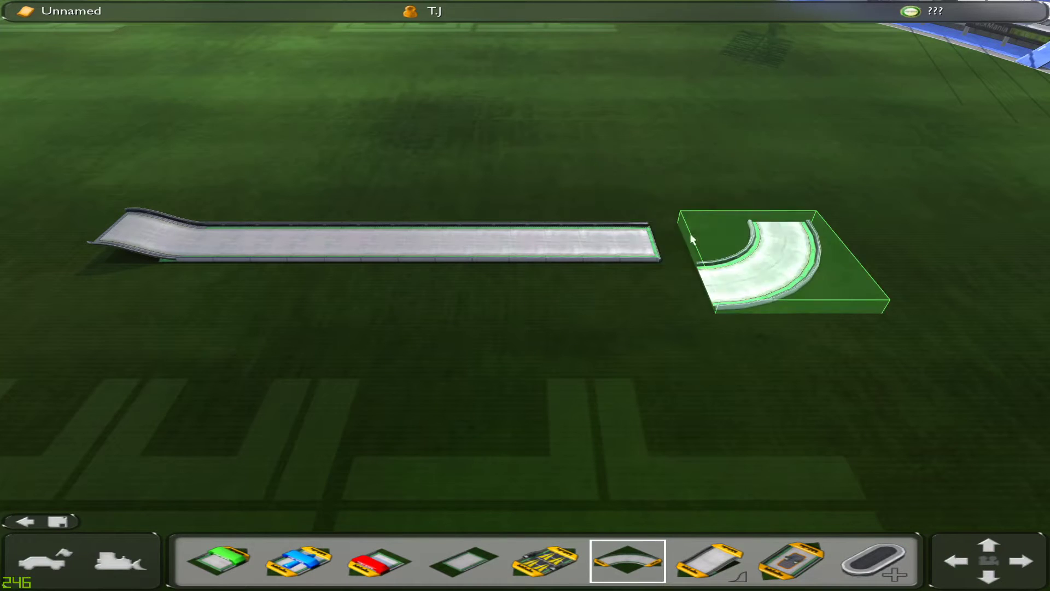
pyautogui.click(635, 207)
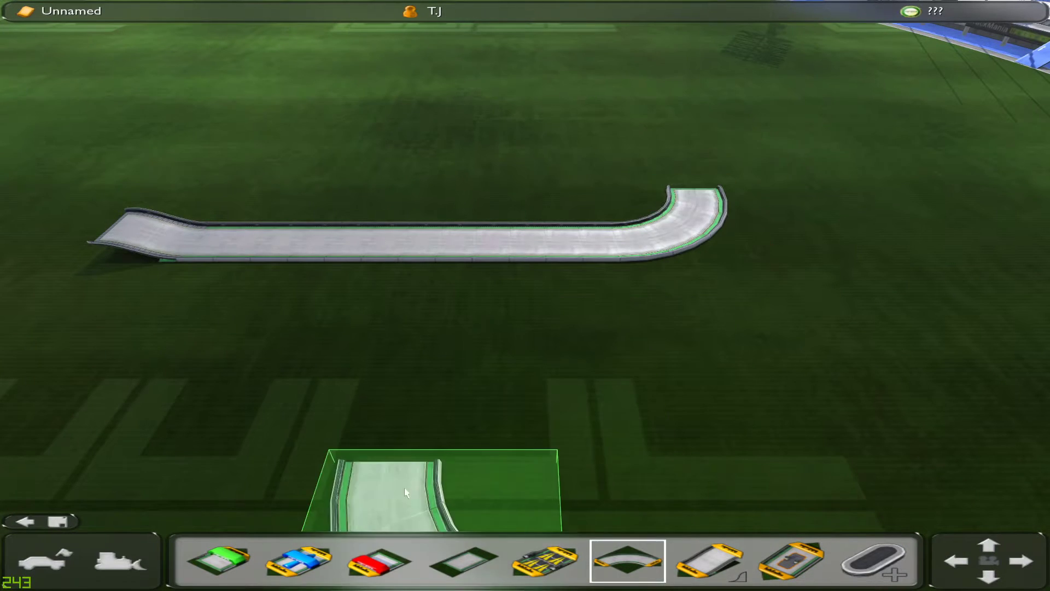
pyautogui.click(464, 561)
pyautogui.scroll(3, 762, 82)
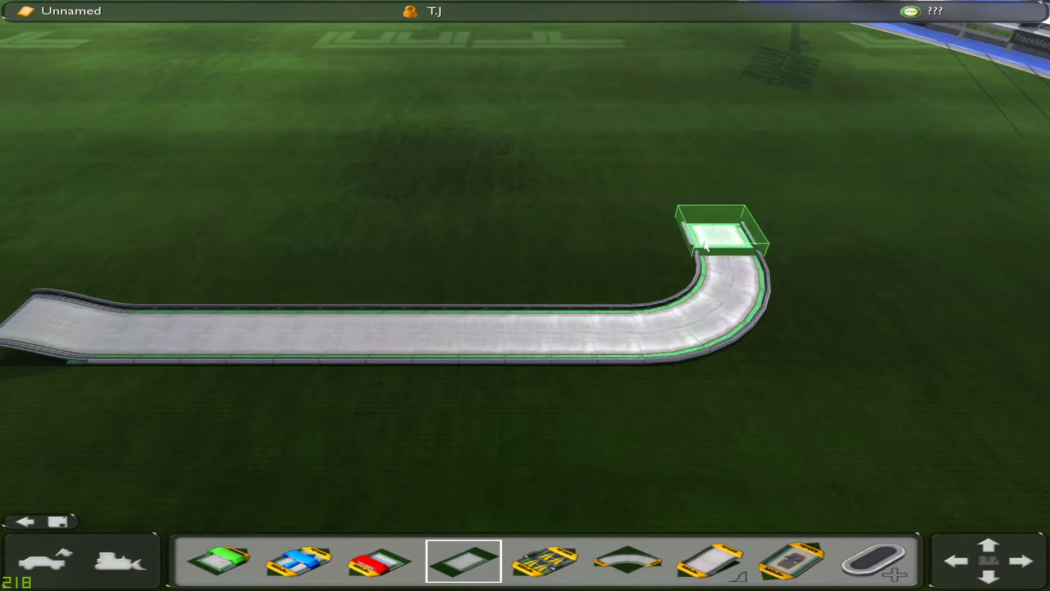
pyautogui.moveTo(687, 97); pyautogui.dragTo(686, 98)
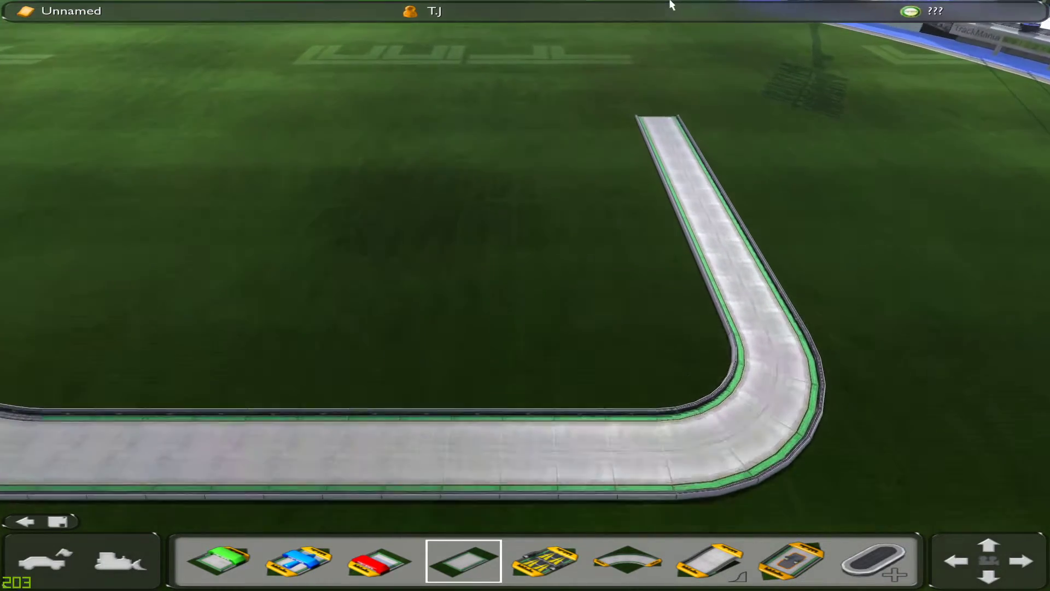
pyautogui.scroll(-2, 486, 234)
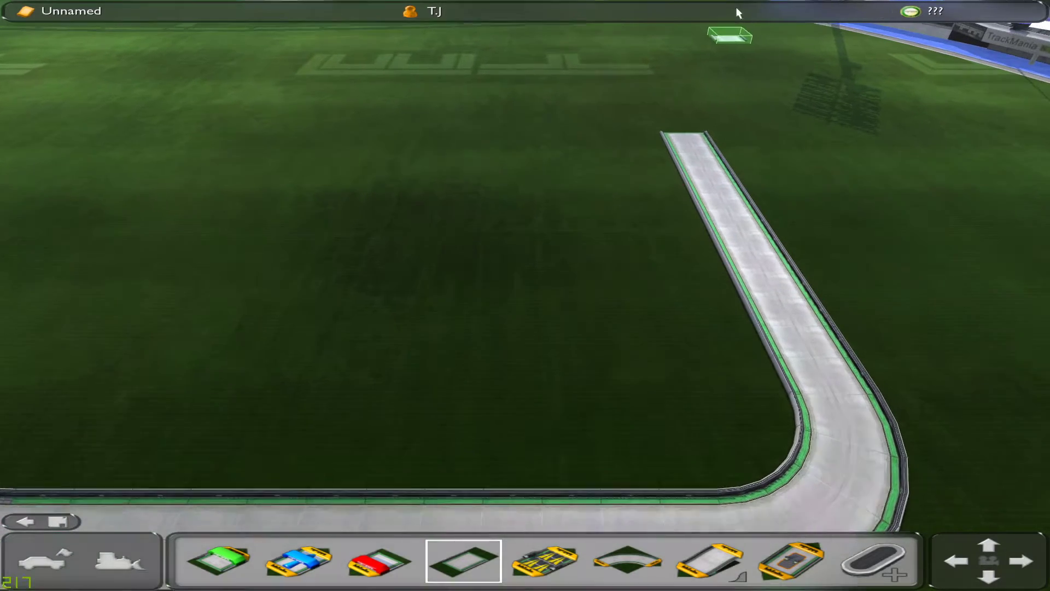
# Examine the new curve and straight from a flatter and a steeper camera angle.
pyautogui.click(988, 545)
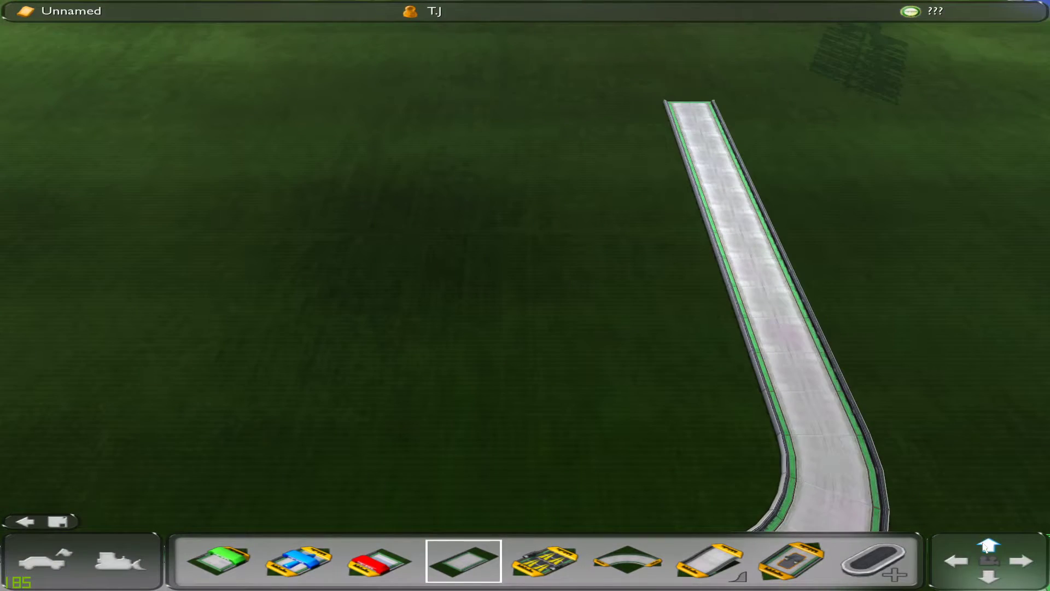
pyautogui.click(988, 578)
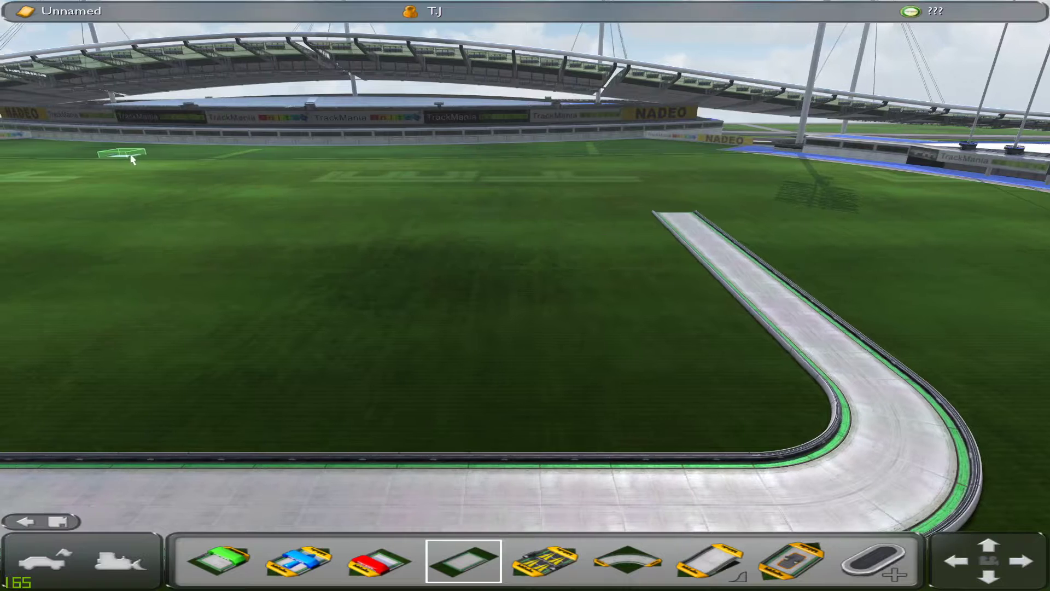
pyautogui.click(988, 578)
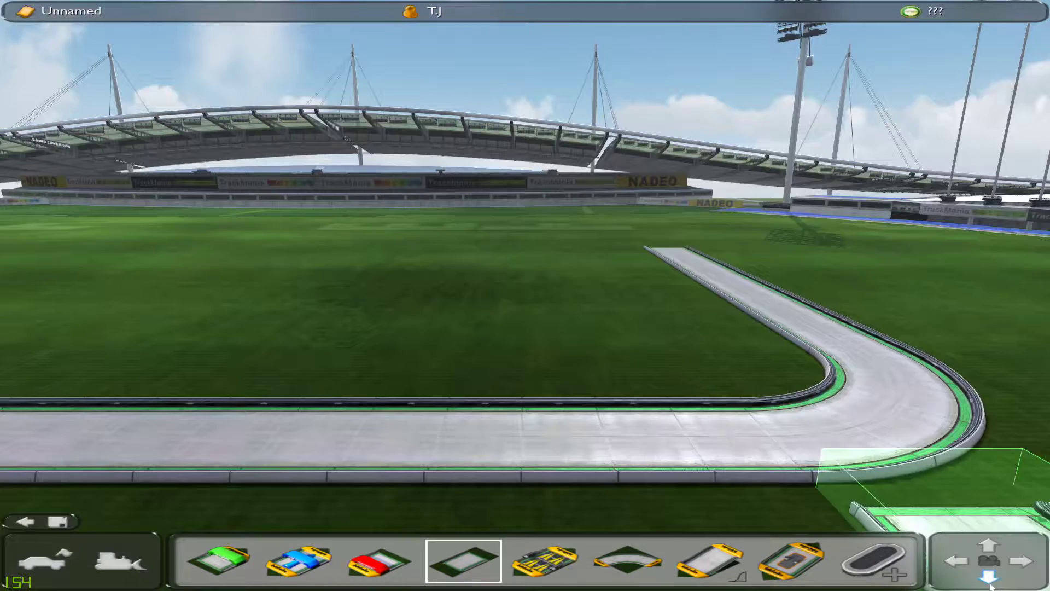
pyautogui.click(996, 553)
pyautogui.click(995, 553)
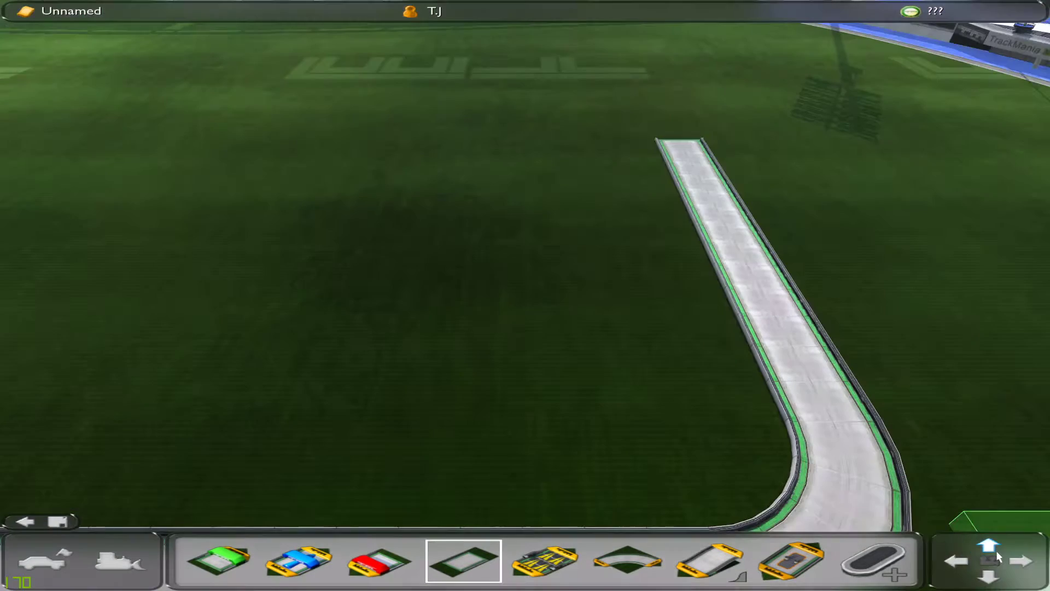
pyautogui.click(995, 550)
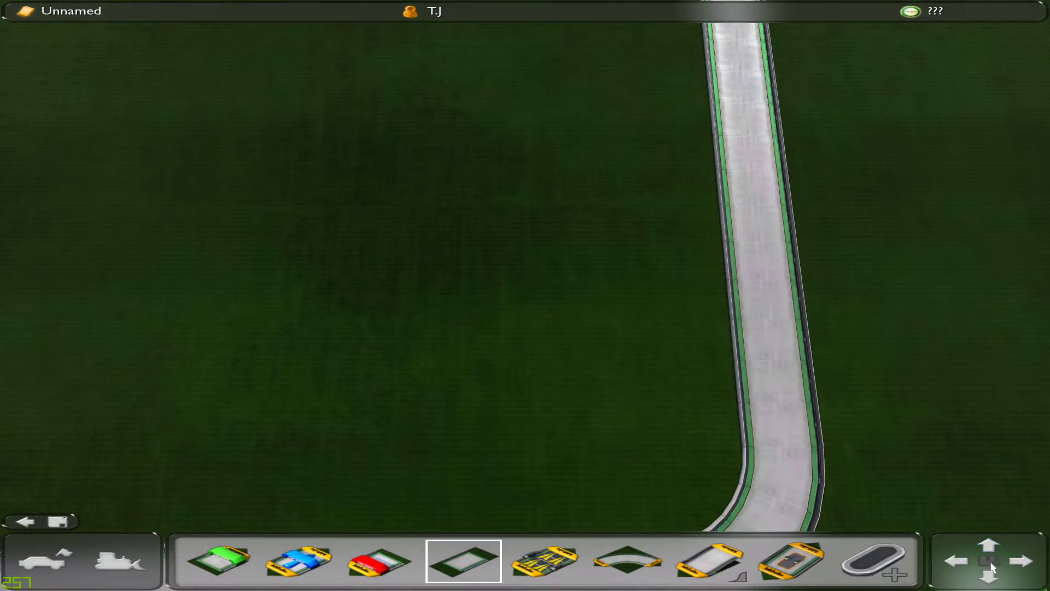
pyautogui.click(987, 581)
pyautogui.click(987, 580)
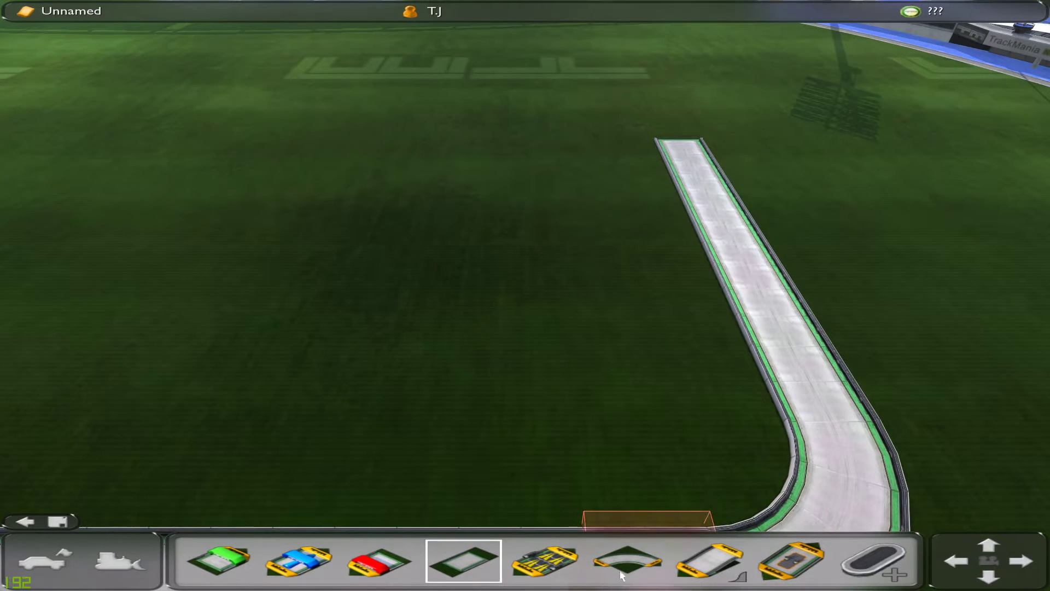
# Attach a curve to the far end of the new straight and draw a long straight road from it back towards the start.
pyautogui.click(622, 576)
pyautogui.click(627, 136)
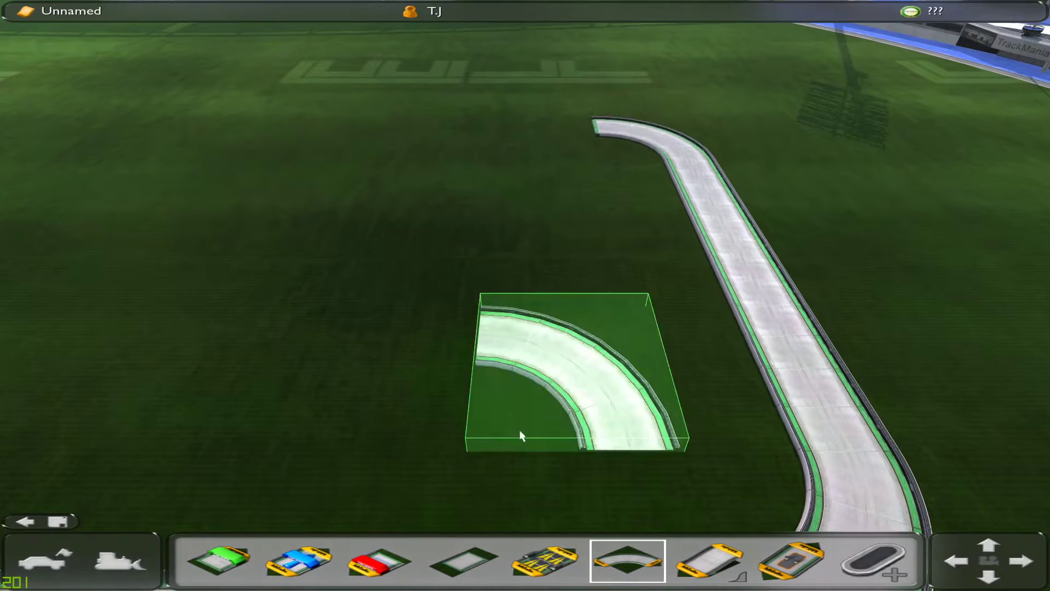
pyautogui.click(464, 561)
pyautogui.click(597, 138)
pyautogui.moveTo(281, 124); pyautogui.dragTo(103, 116)
pyautogui.press('Left')
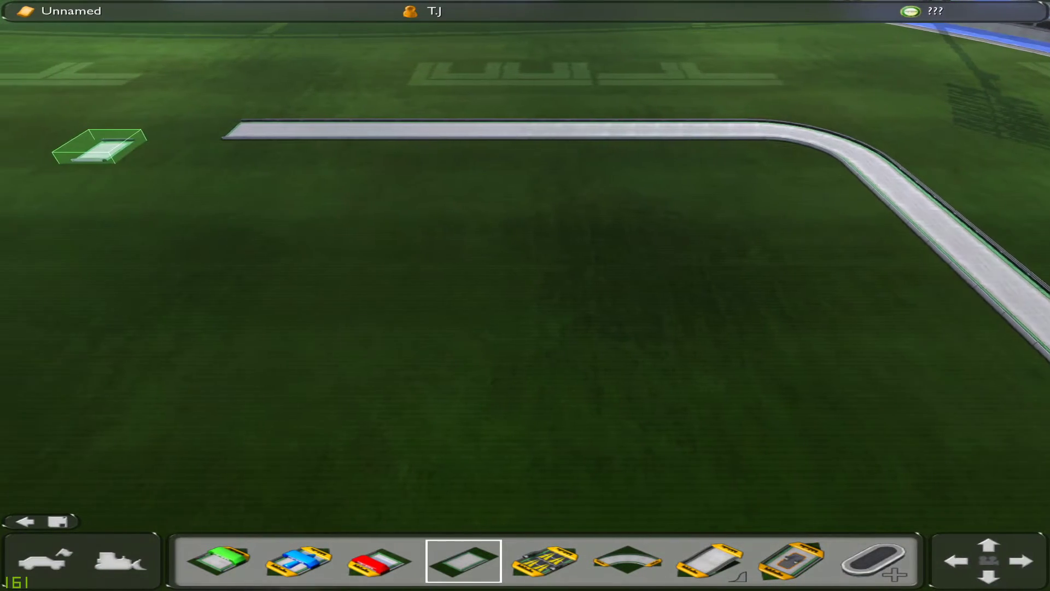
pyautogui.press('Left')
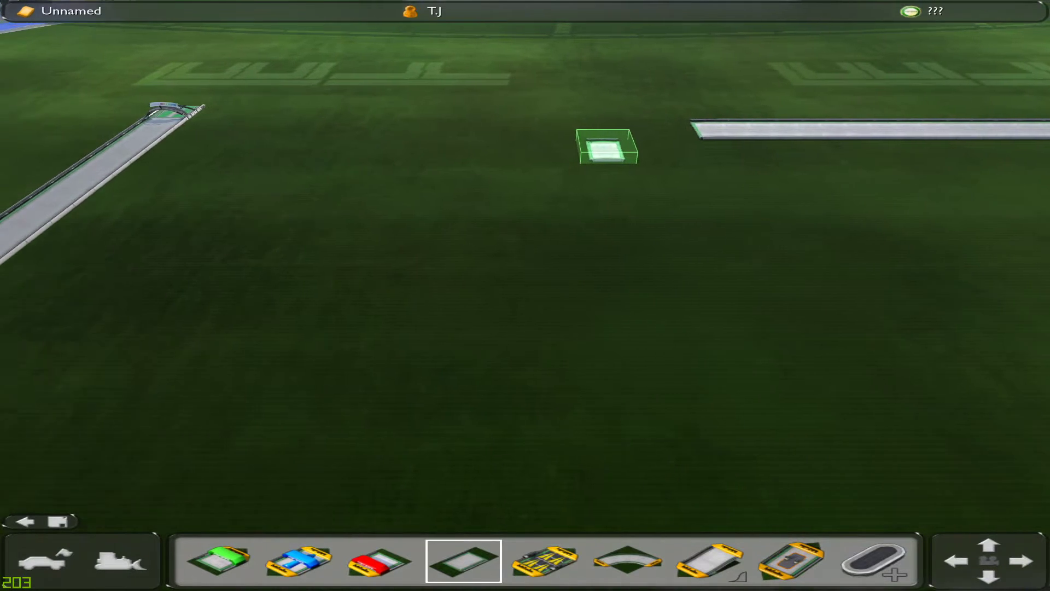
pyautogui.press('Right')
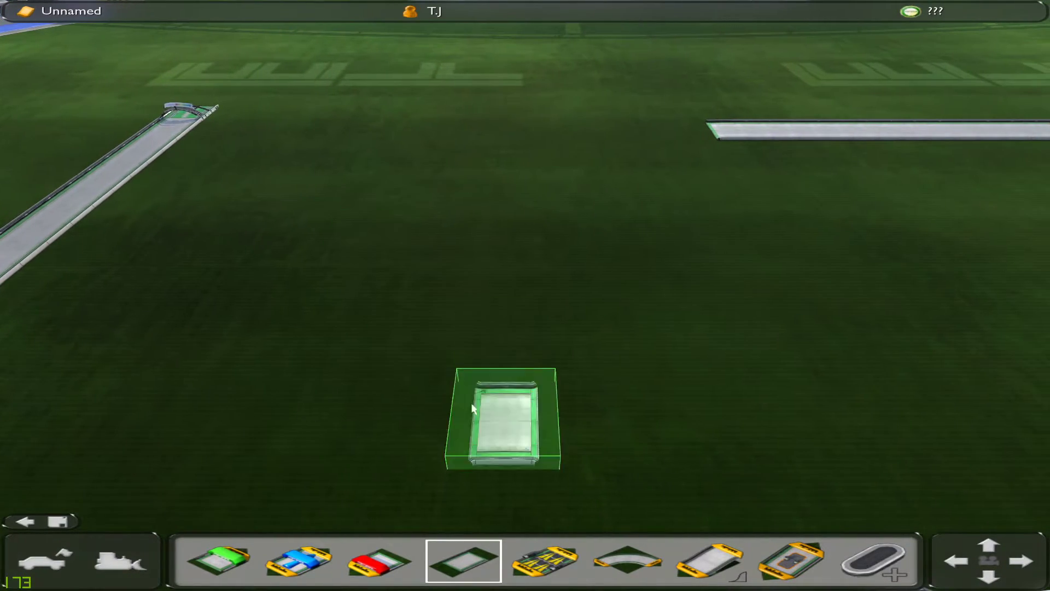
# Place a checkpoint just after the last curve and a finish block at the open end of the final straight.
pyautogui.click(304, 579)
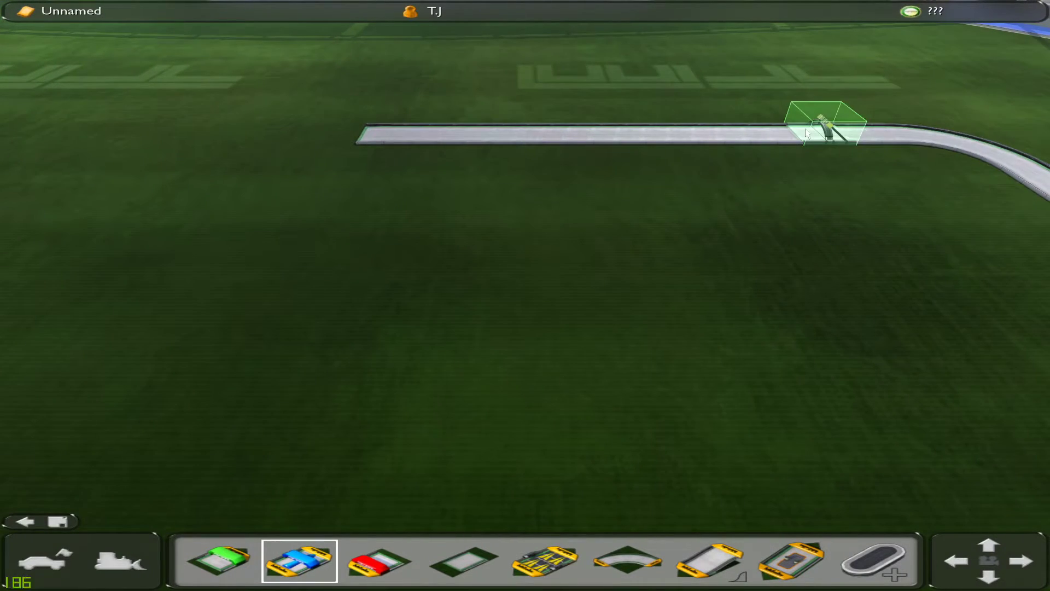
pyautogui.click(378, 562)
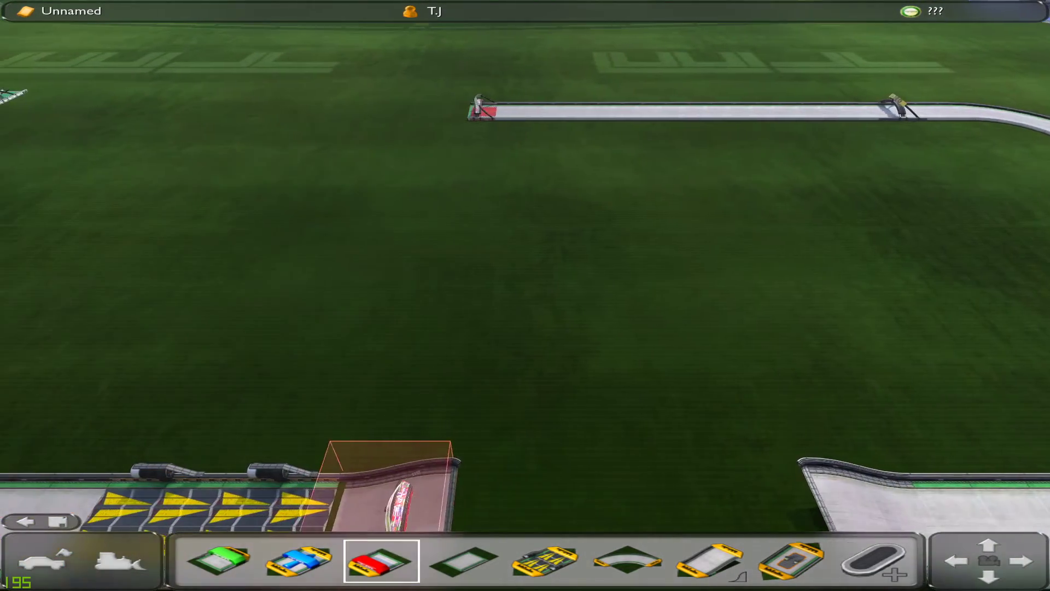
pyautogui.press('Left')
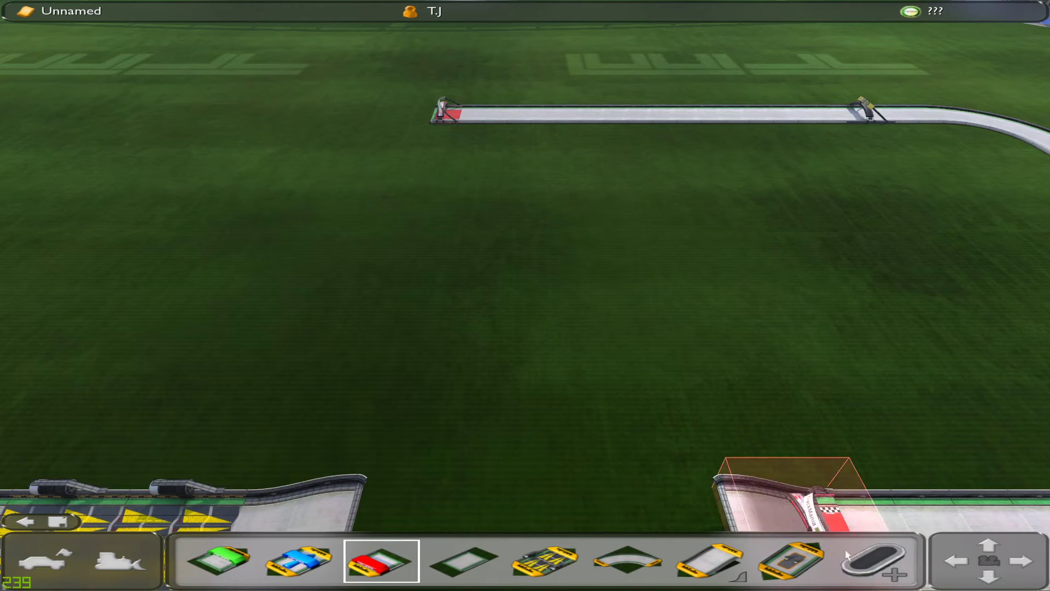
# Place a road block with two pillars midway along the straight between the last two curves.
pyautogui.click(779, 566)
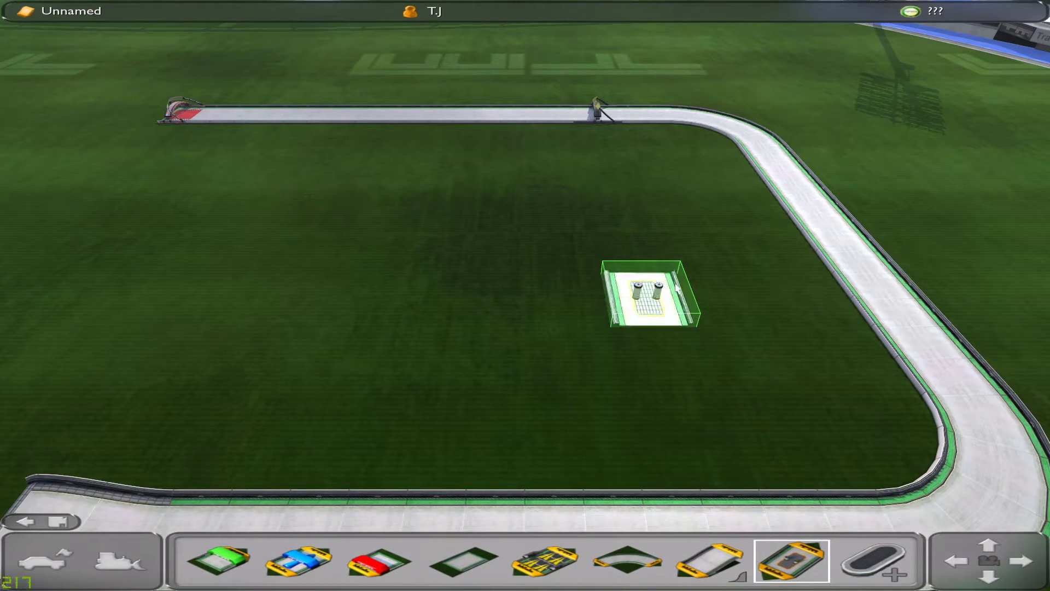
pyautogui.click(845, 248)
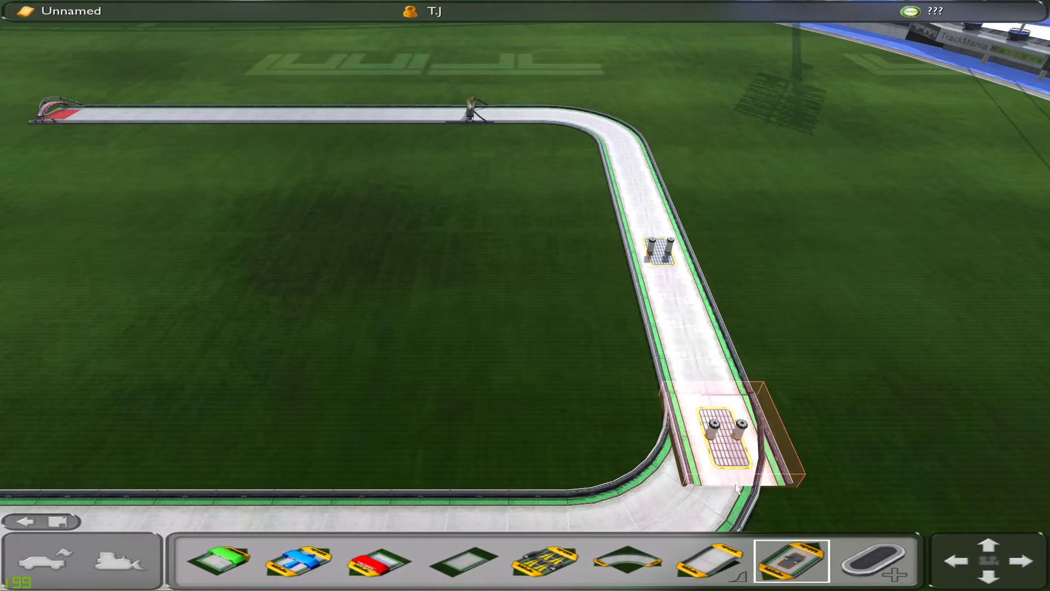
# Place a long raised platform in the infield beside the pillar straight and round platforms outside the track beyond it.
pyautogui.click(873, 560)
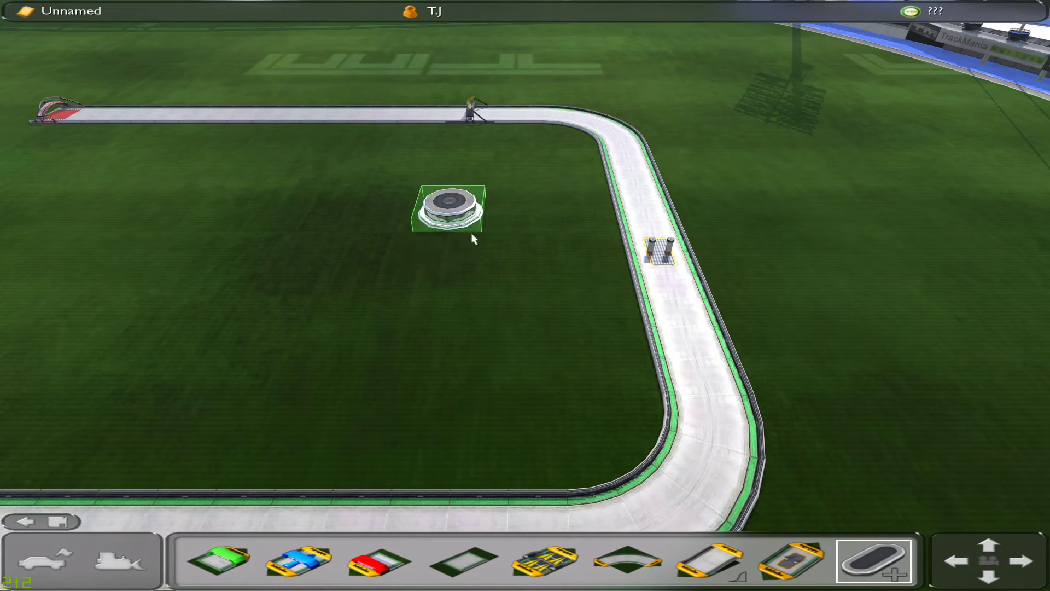
pyautogui.click(613, 329)
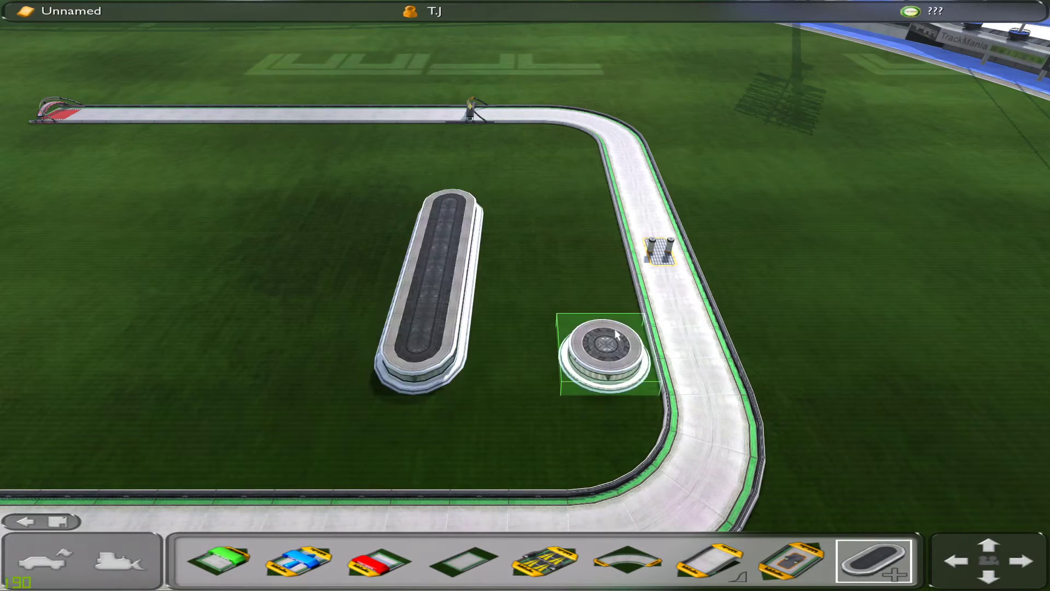
pyautogui.moveTo(910, 351); pyautogui.dragTo(824, 255)
pyautogui.moveTo(768, 205); pyautogui.dragTo(707, 173)
pyautogui.click(541, 308)
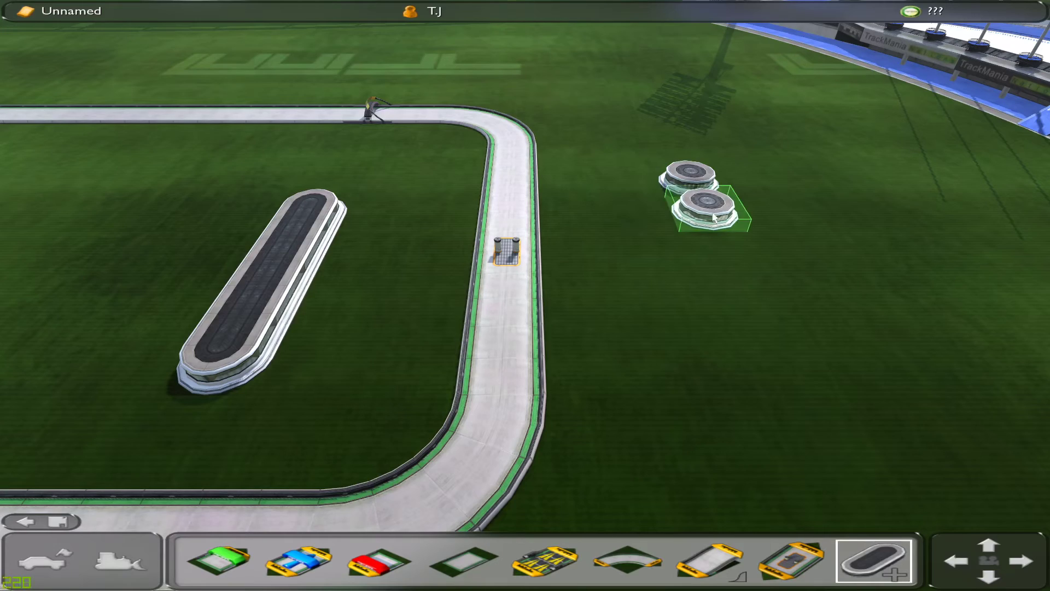
pyautogui.click(750, 382)
# Fill the jump gap between the two ramps with three round platforms in a row.
pyautogui.press('Left')
pyautogui.press('Left')
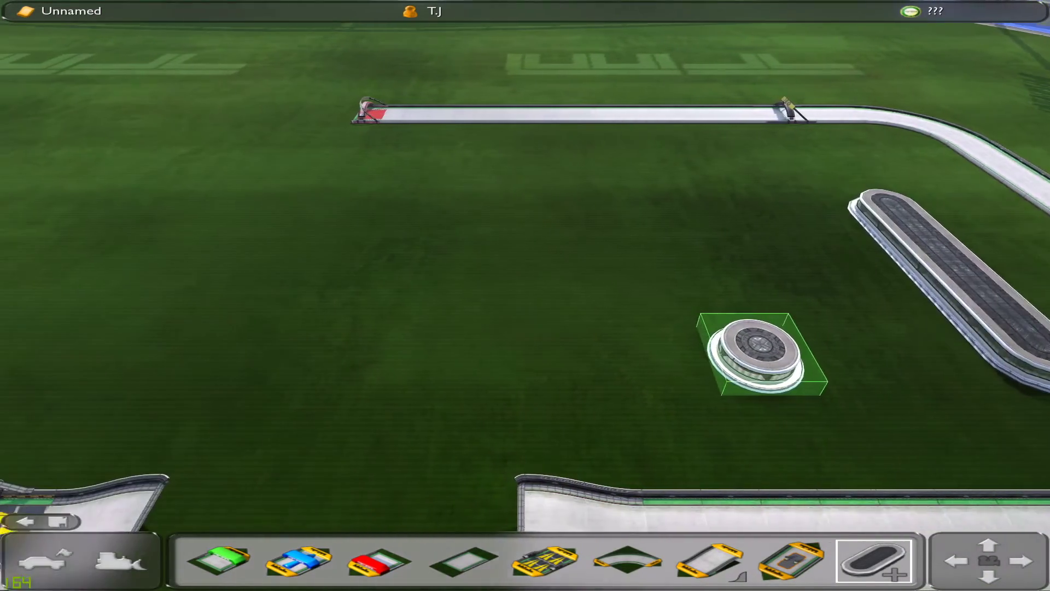
pyautogui.press('Down')
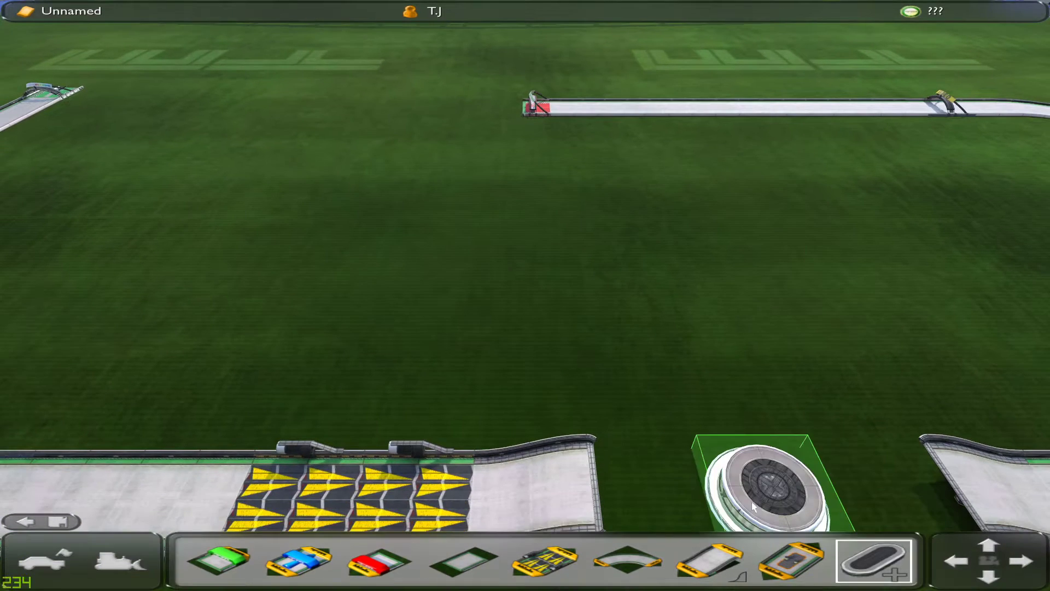
pyautogui.click(735, 522)
pyautogui.press('Down')
pyautogui.click(626, 383)
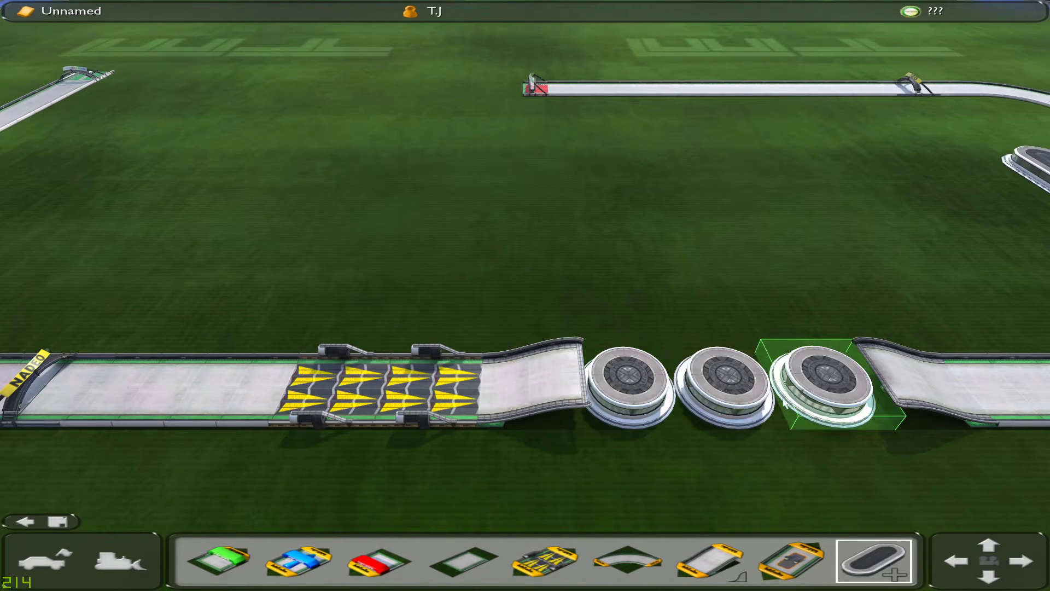
# Draw a long raised platform across the infield, parallel to the finish straight.
pyautogui.press('Left')
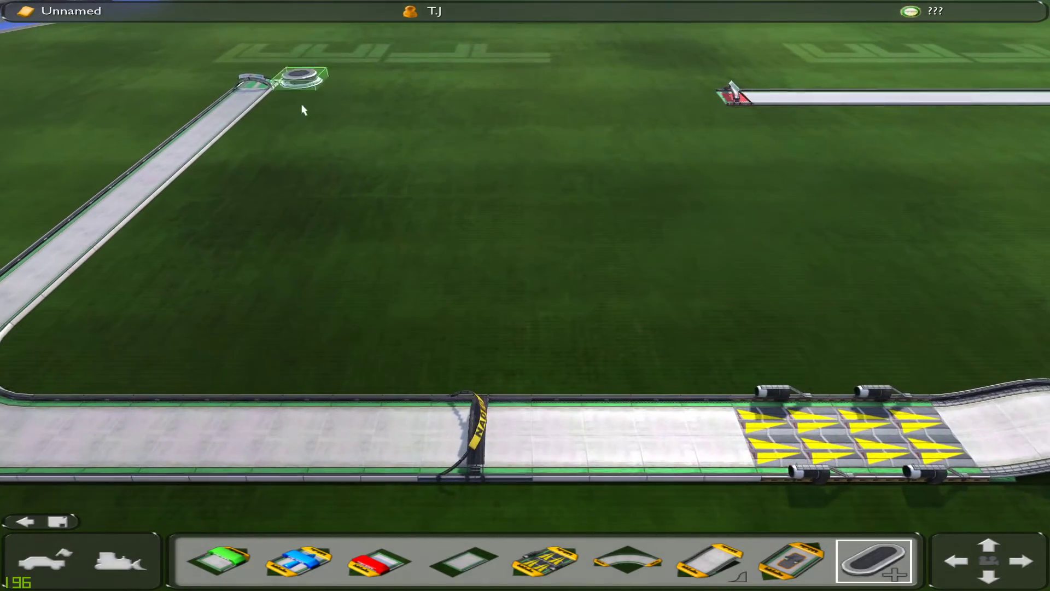
pyautogui.moveTo(289, 191); pyautogui.dragTo(847, 183)
pyautogui.press('Right')
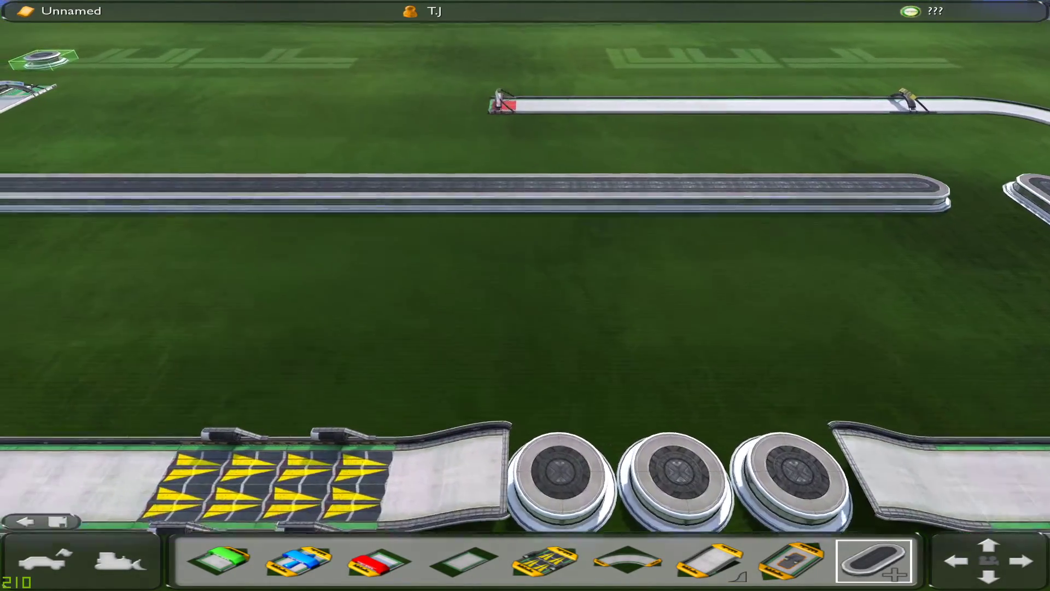
# Examine both ends of the long infield platform and the round platforms in the jump gap.
pyautogui.press('Up')
pyautogui.press('Left')
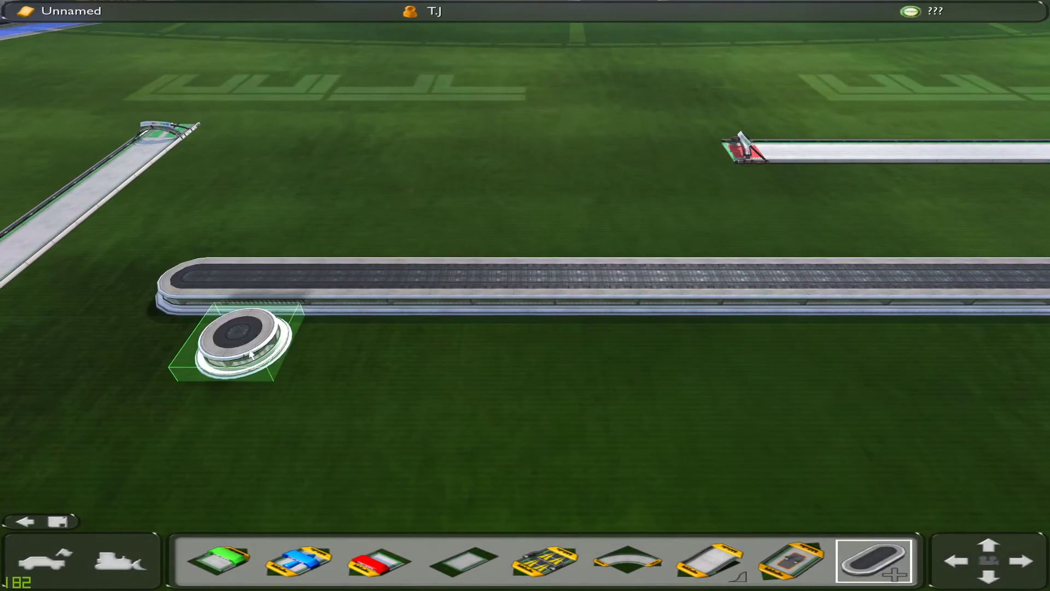
pyautogui.press('Left')
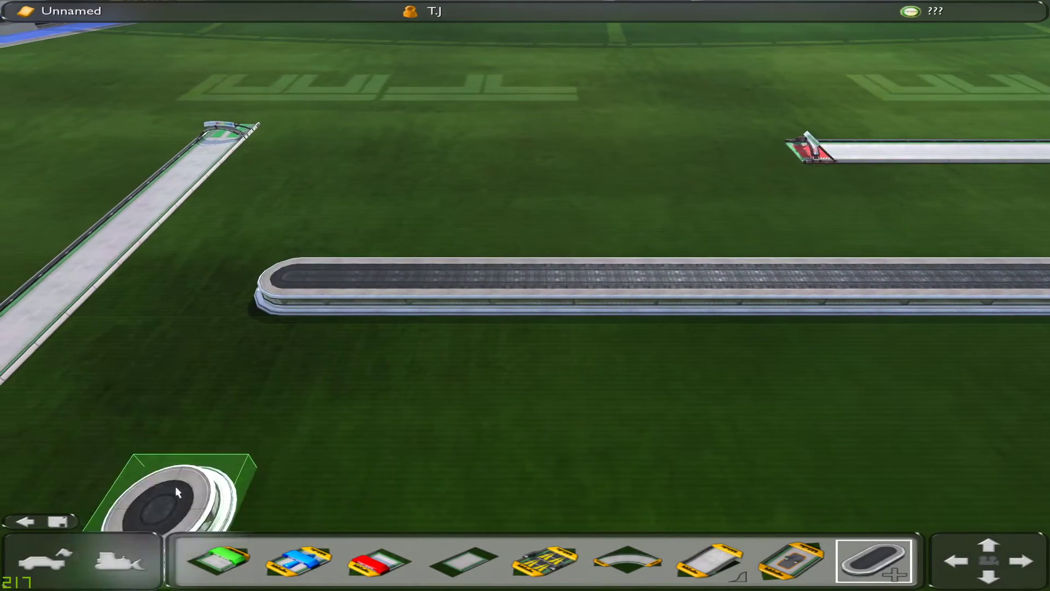
pyautogui.press('Down')
pyautogui.press('Right')
pyautogui.press('Right')
pyautogui.press('Right')
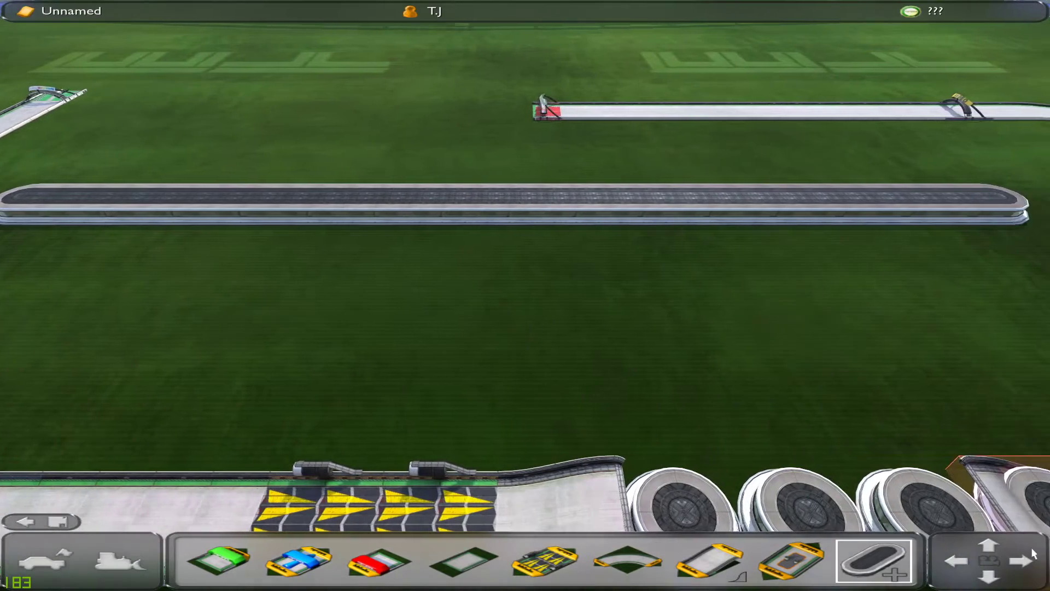
pyautogui.press('Left')
pyautogui.press('Up')
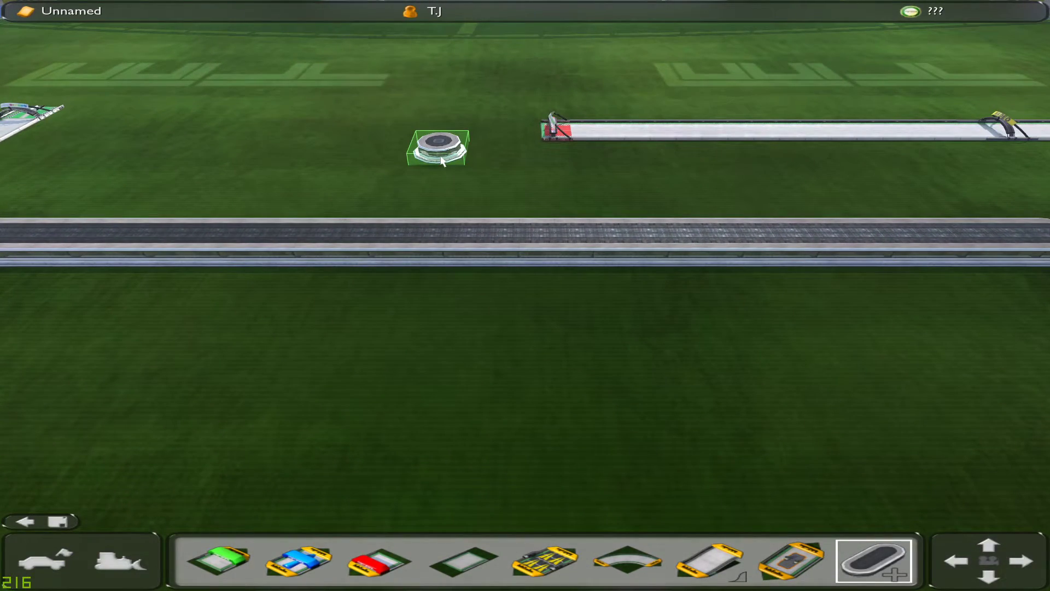
pyautogui.press('Left')
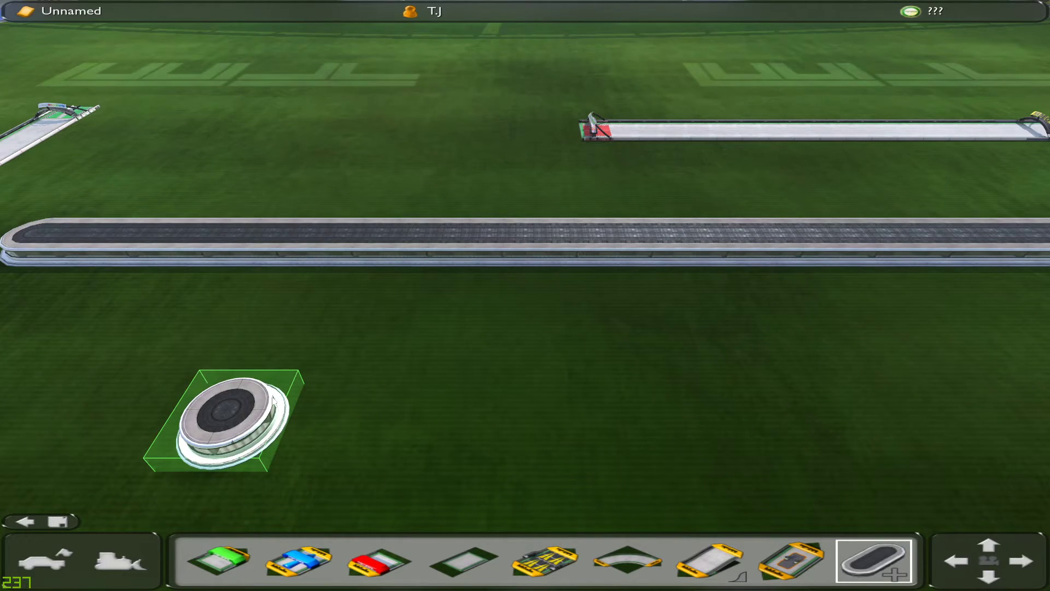
# Start a validation run and drive the opening straight, the first curve and the ramp jump.
pyautogui.click(53, 562)
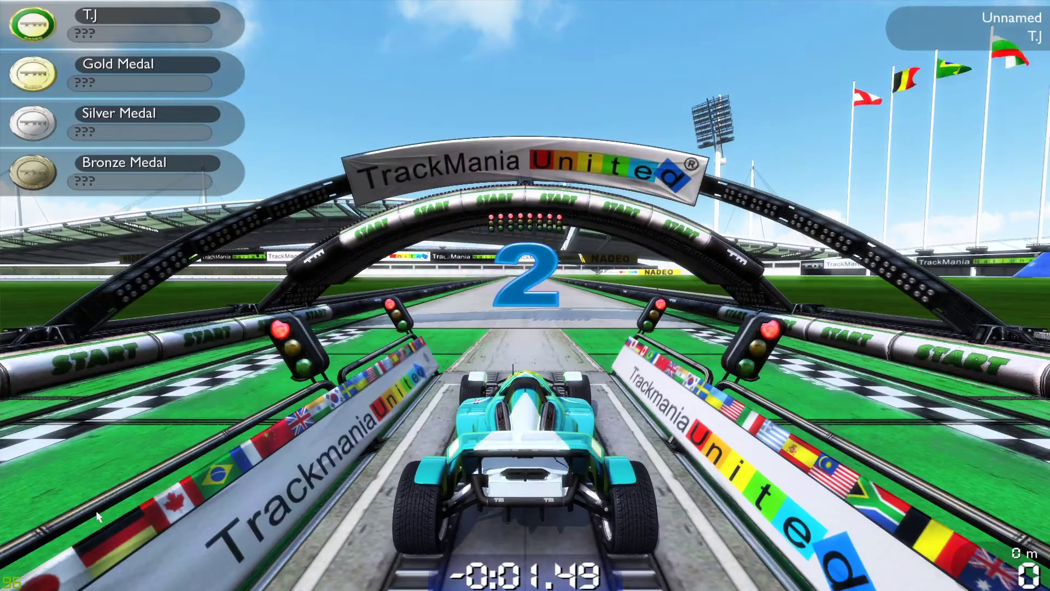
pyautogui.press('Up')
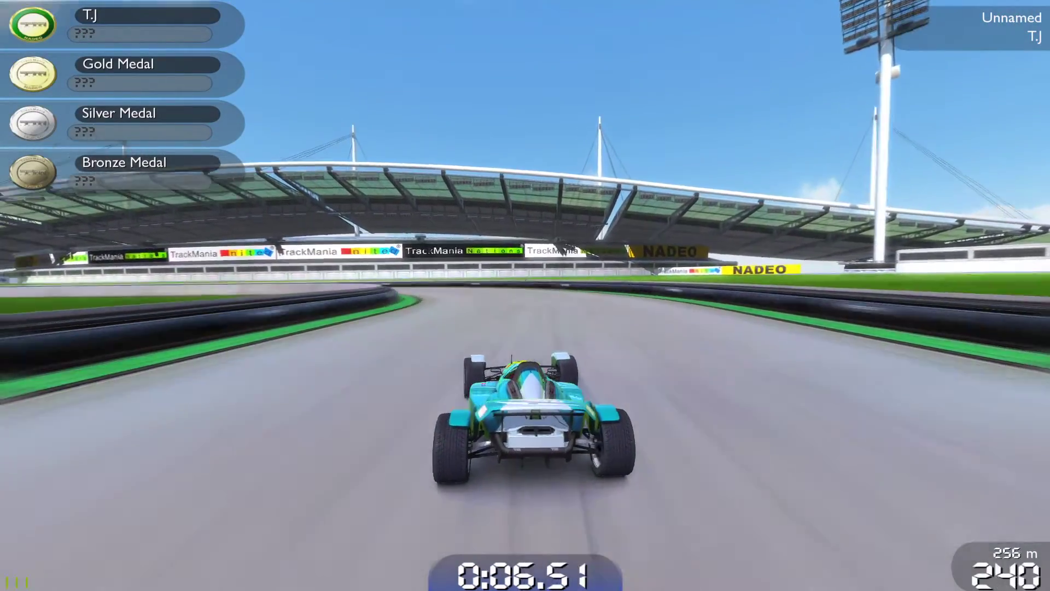
pyautogui.press('Left')
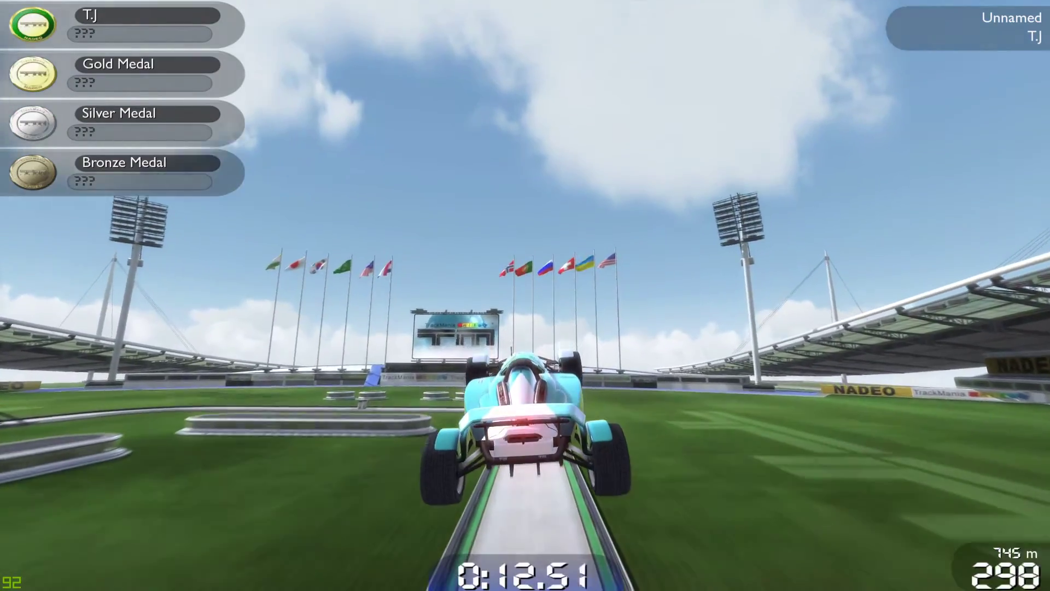
pyautogui.press('Down')
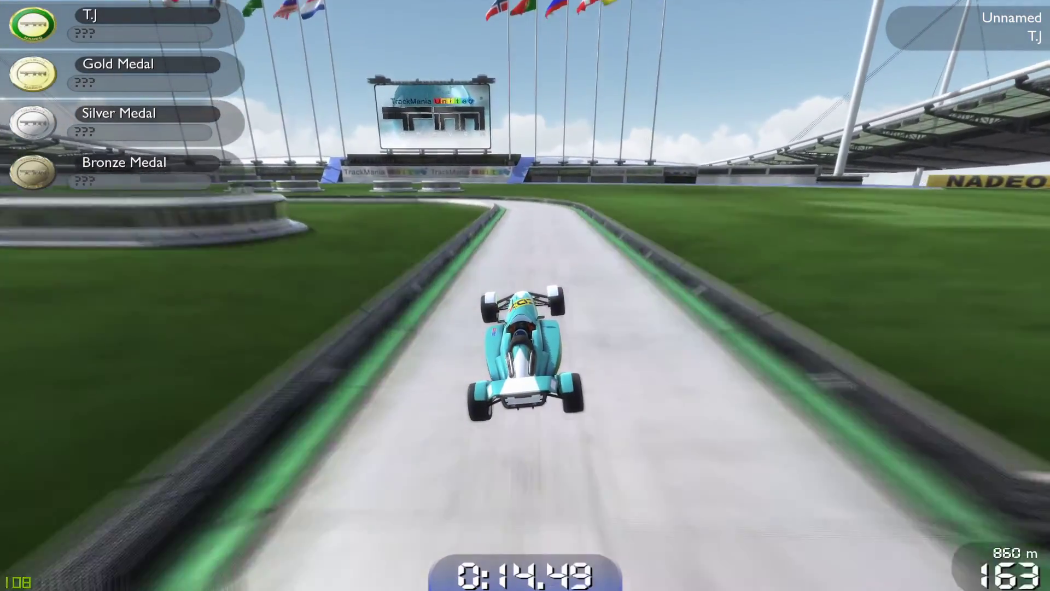
# Drive through the remaining curves and between the pillars to the finish, and end the validation.
pyautogui.press('Up')
pyautogui.press('Right')
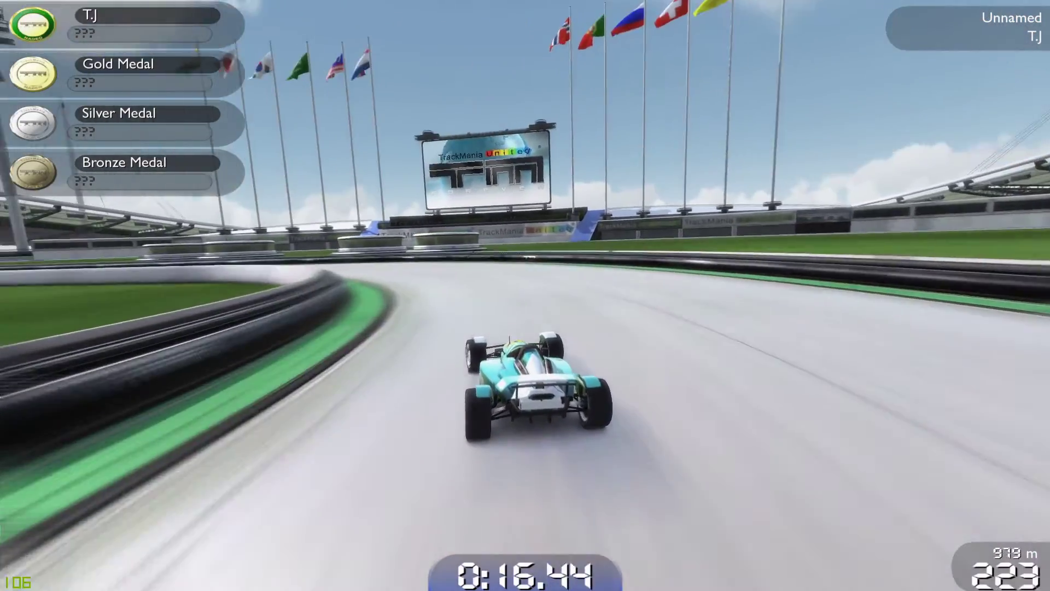
pyautogui.press('Left')
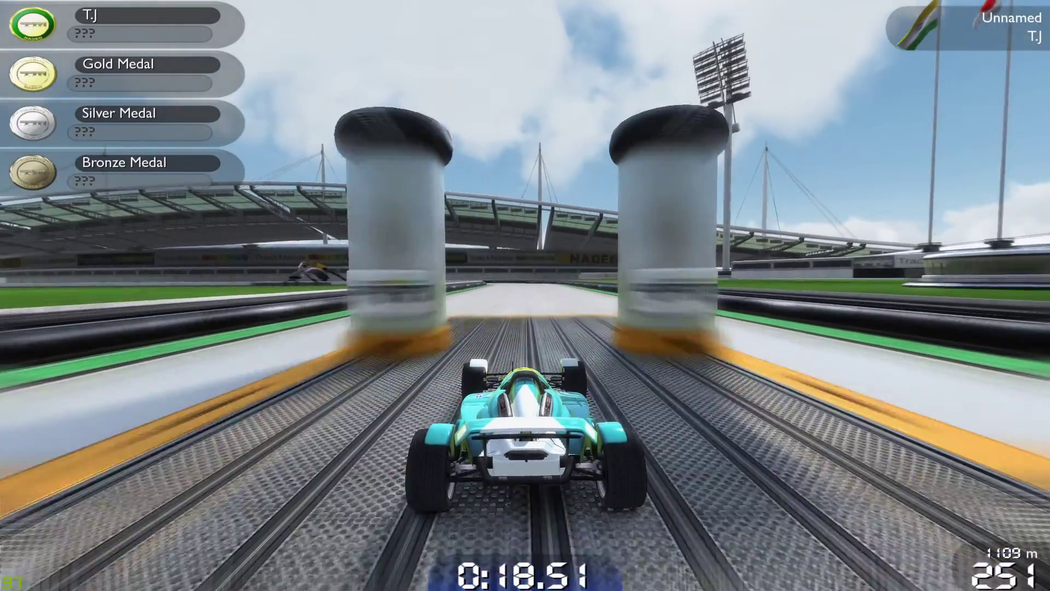
pyautogui.press('Left')
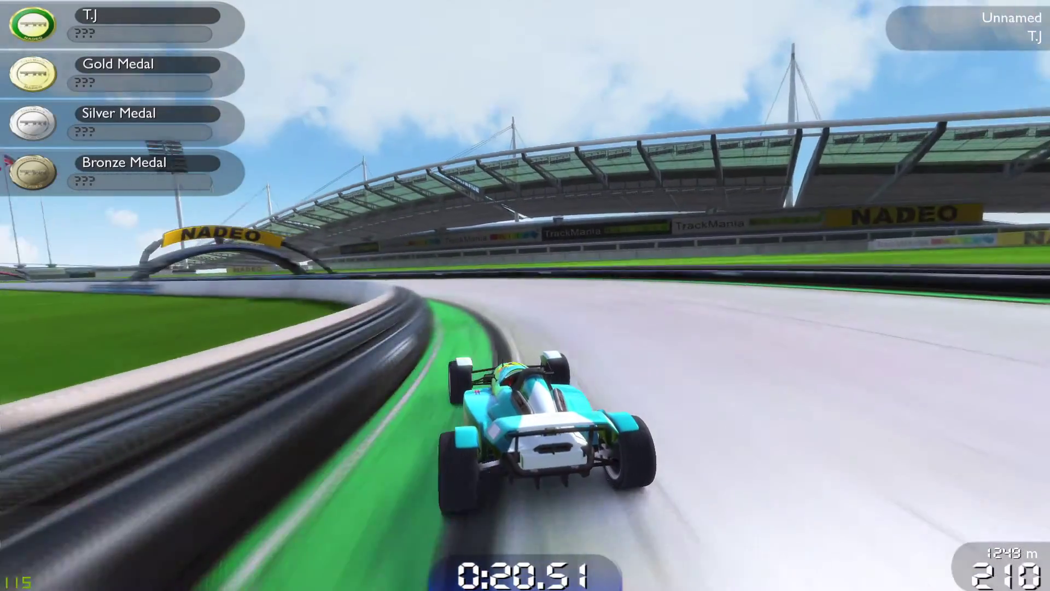
pyautogui.press('Left')
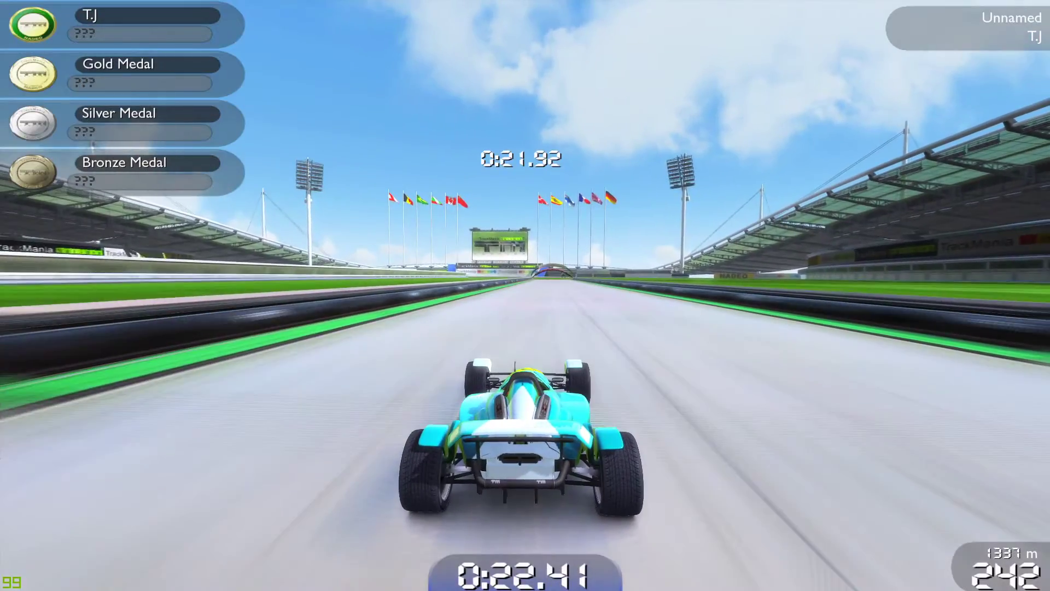
pyautogui.press('Up')
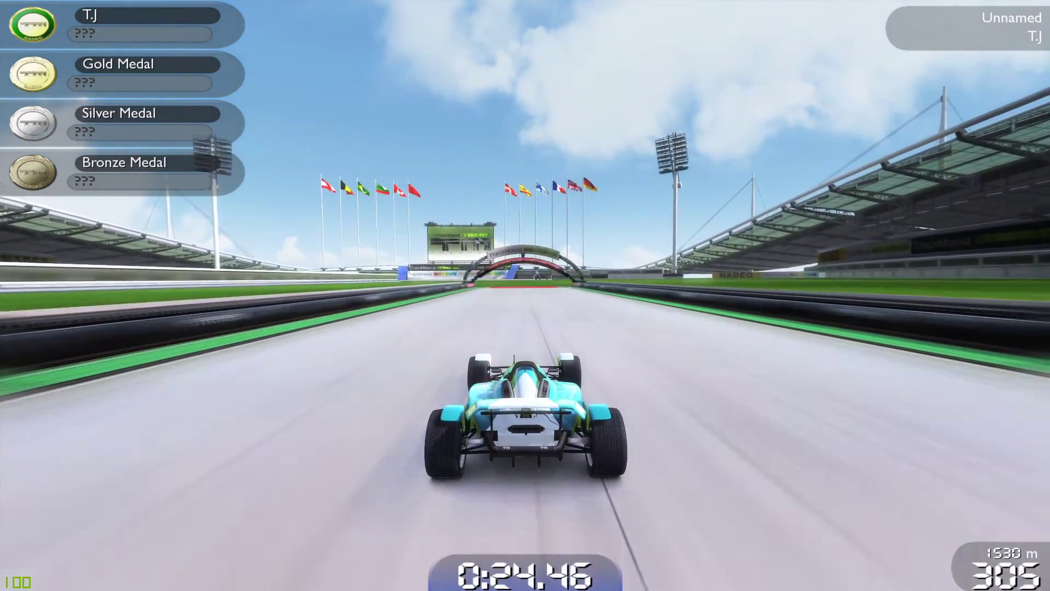
pyautogui.press('Up')
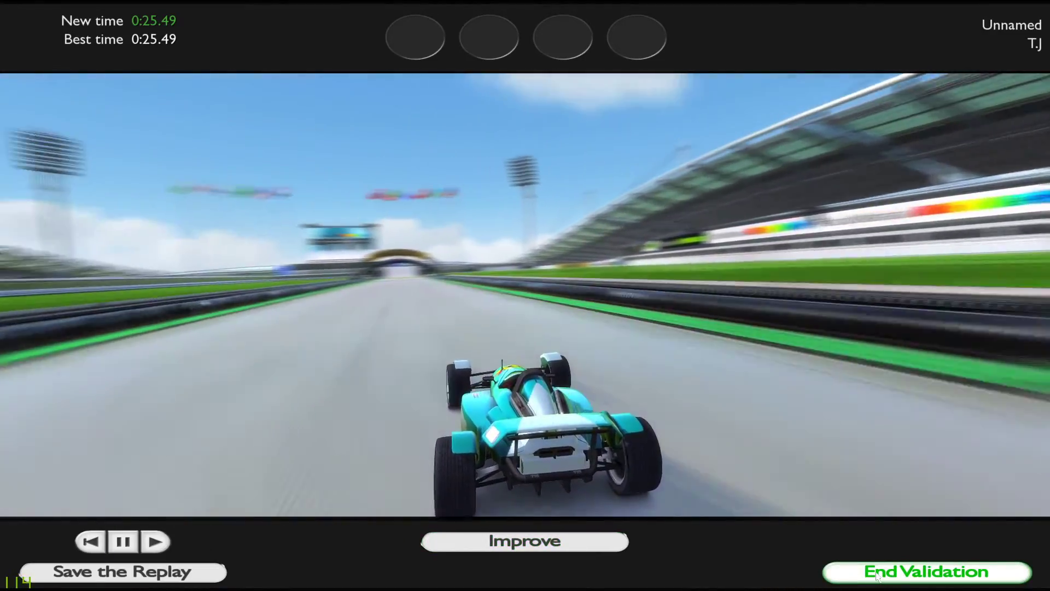
pyautogui.click(876, 573)
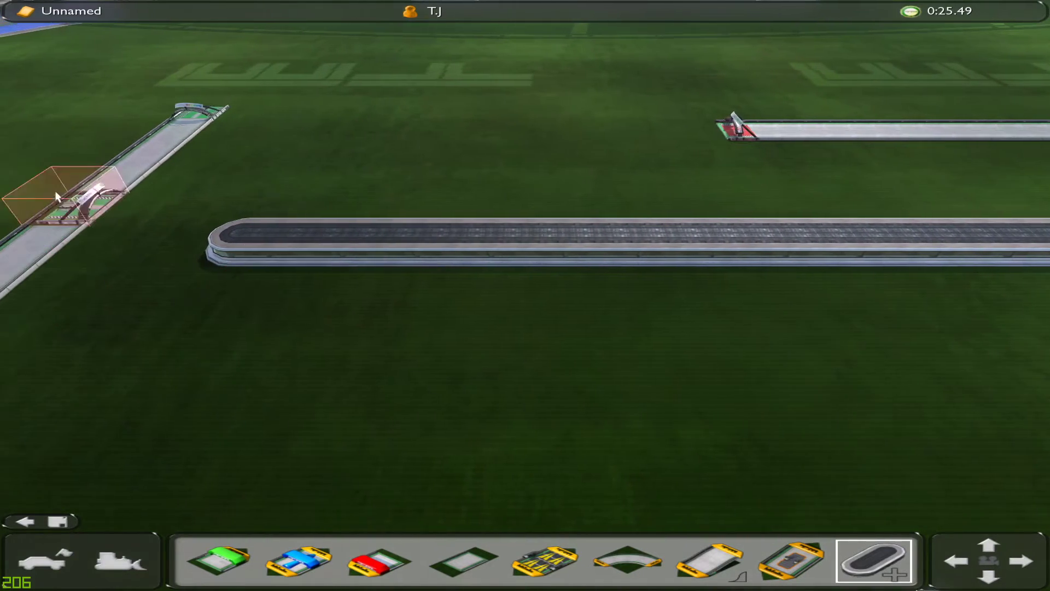
# Save the track in the My Challenges folder under the name "test".
pyautogui.click(58, 523)
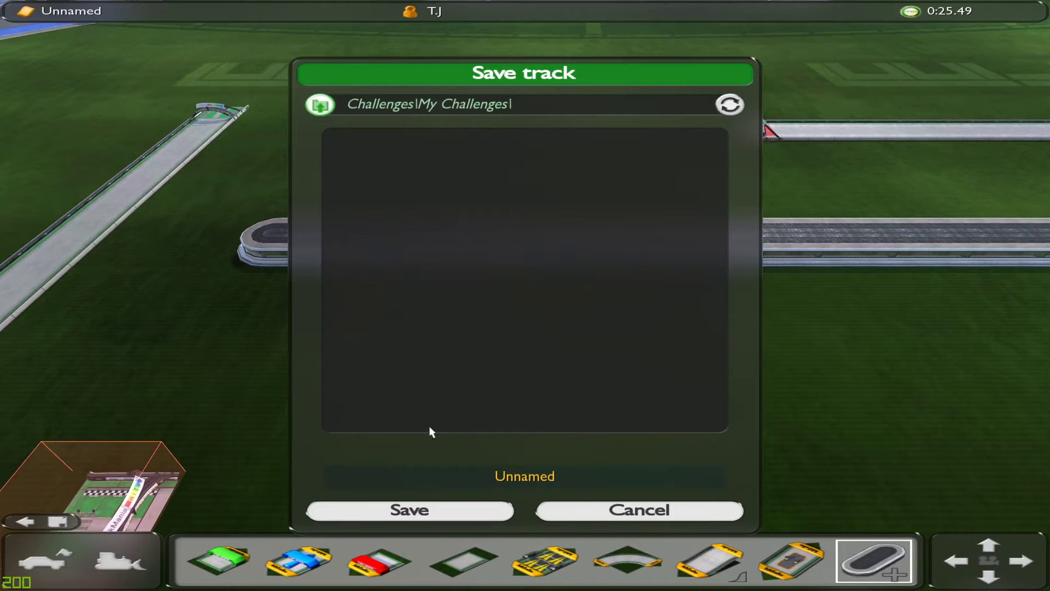
pyautogui.press('BackSpace')
pyautogui.press('BackSpace')
pyautogui.press('BackSpace')
pyautogui.press('BackSpace')
pyautogui.press('BackSpace')
pyautogui.press('BackSpace')
pyautogui.press('BackSpace')
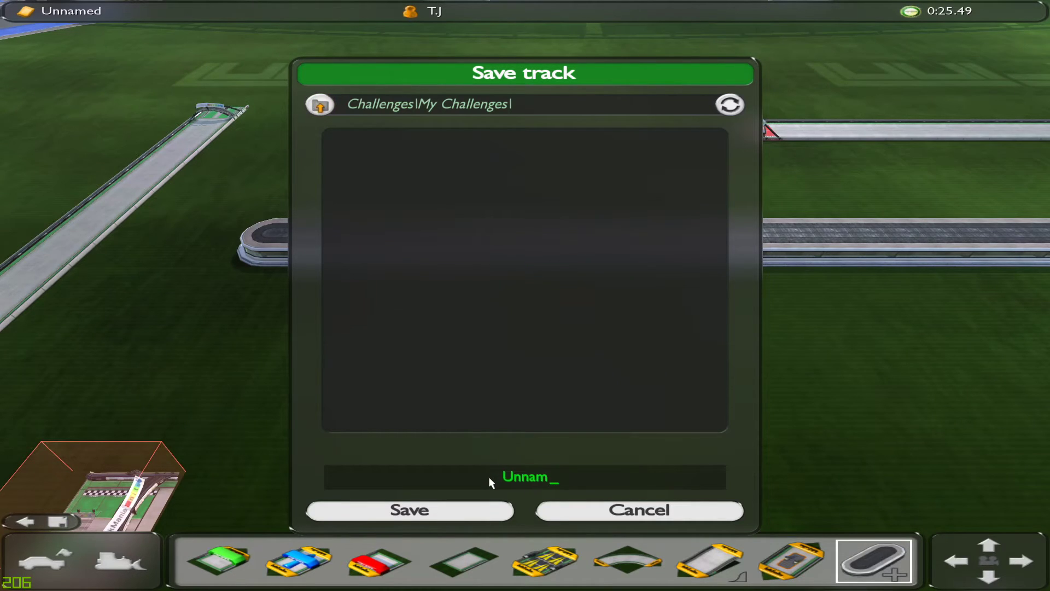
pyautogui.write('test')
pyautogui.click(429, 515)
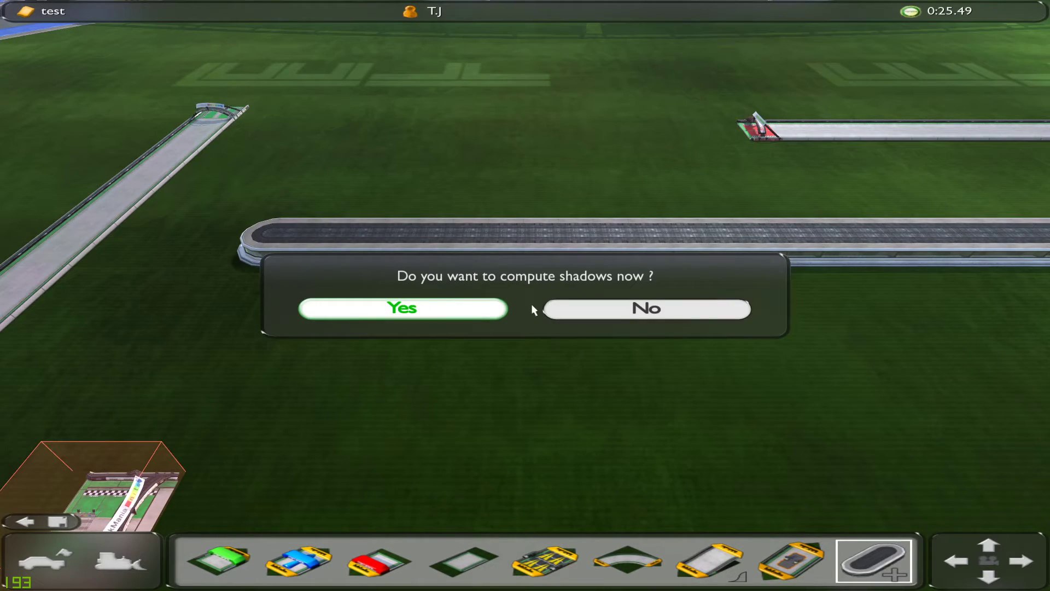
# Compute the shadows for the saved track and exit the editor to the main menu.
pyautogui.click(420, 311)
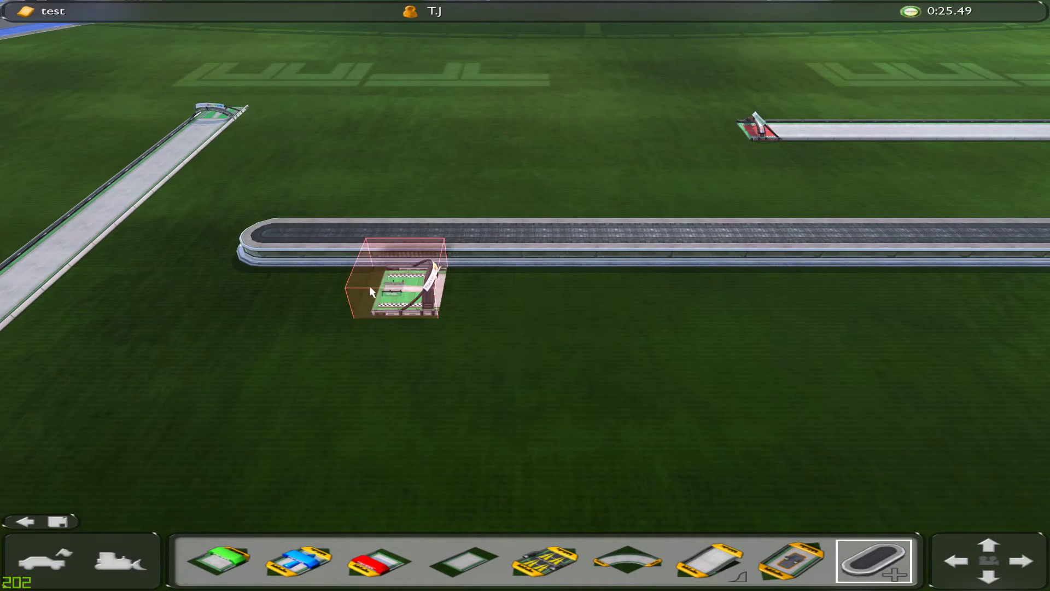
pyautogui.click(21, 523)
pyautogui.click(41, 539)
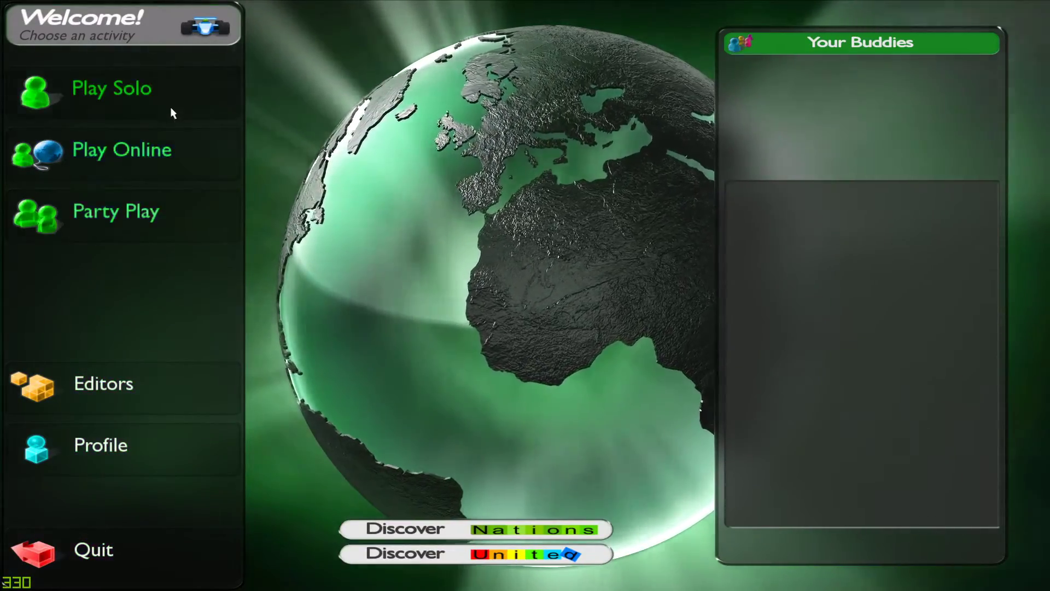
# Browse the solo challenges in My Challenges for the saved "test" track and return to the main menu.
pyautogui.click(168, 104)
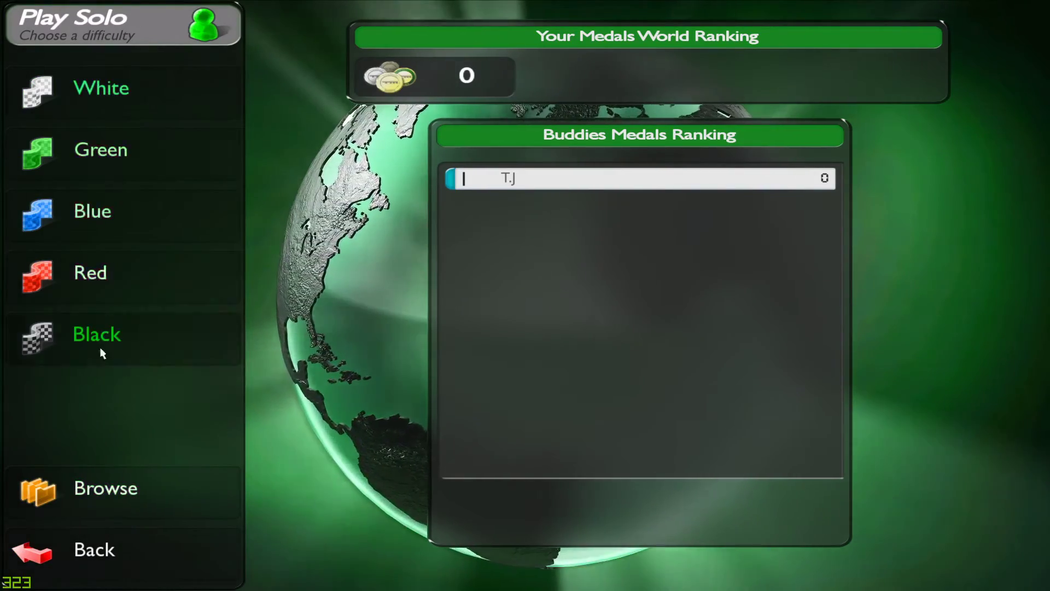
pyautogui.click(123, 487)
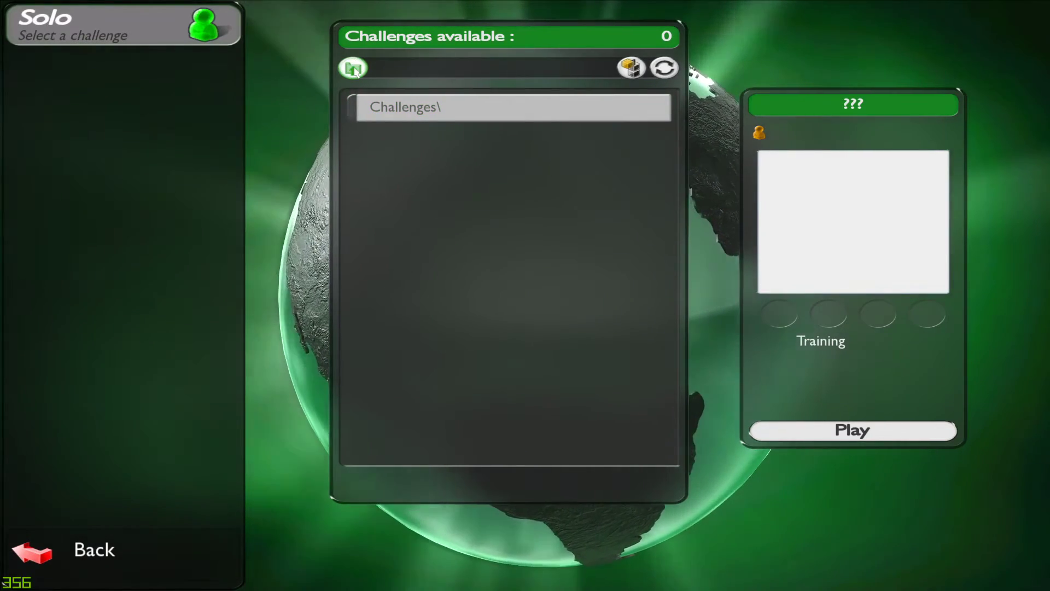
pyautogui.click(414, 108)
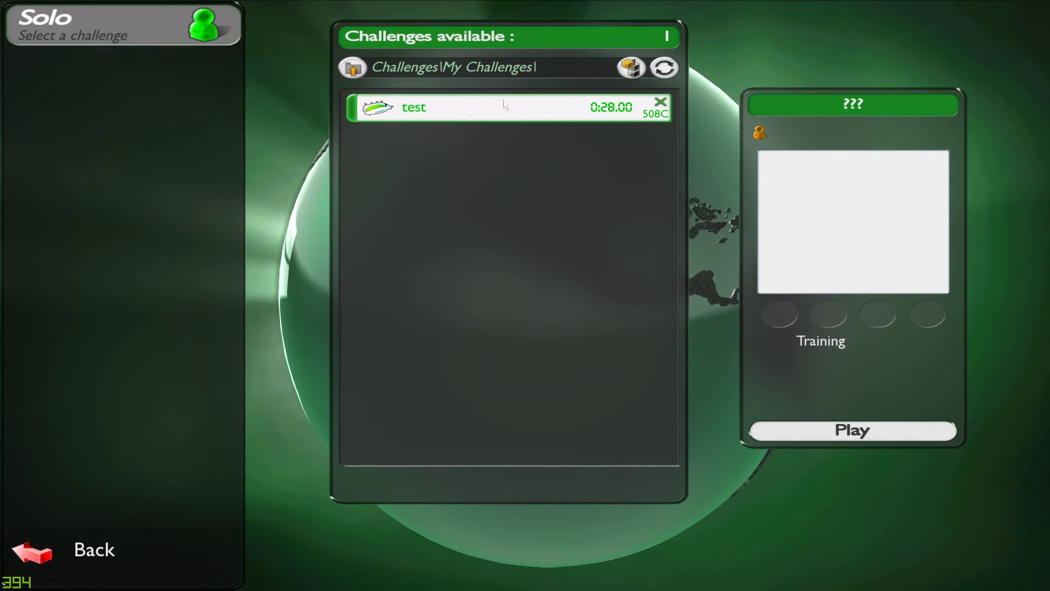
pyautogui.click(61, 550)
pyautogui.click(62, 549)
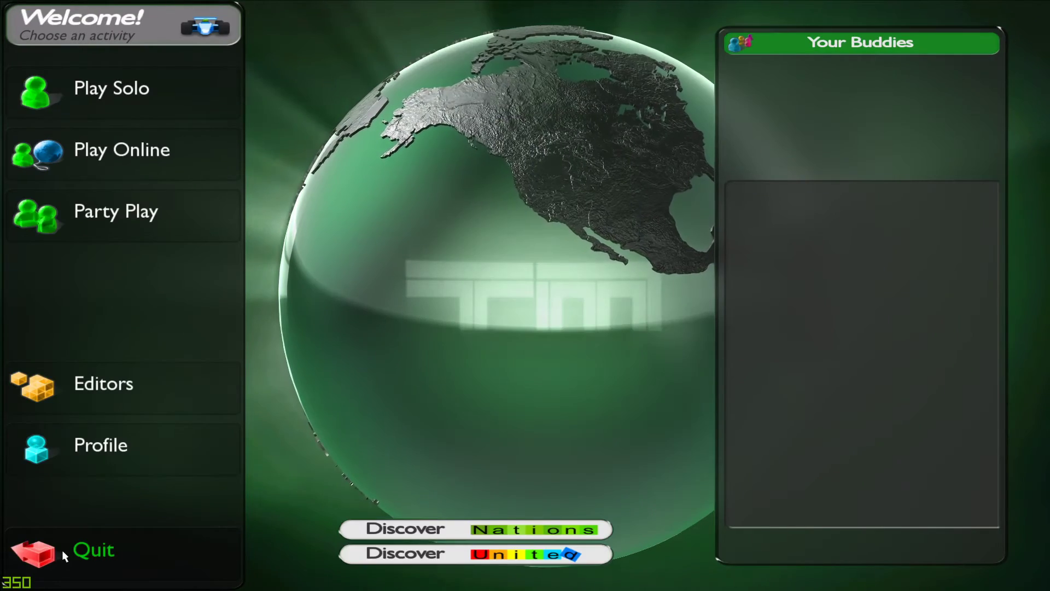
# Open the server creation settings for a party game on a local network.
pyautogui.click(122, 220)
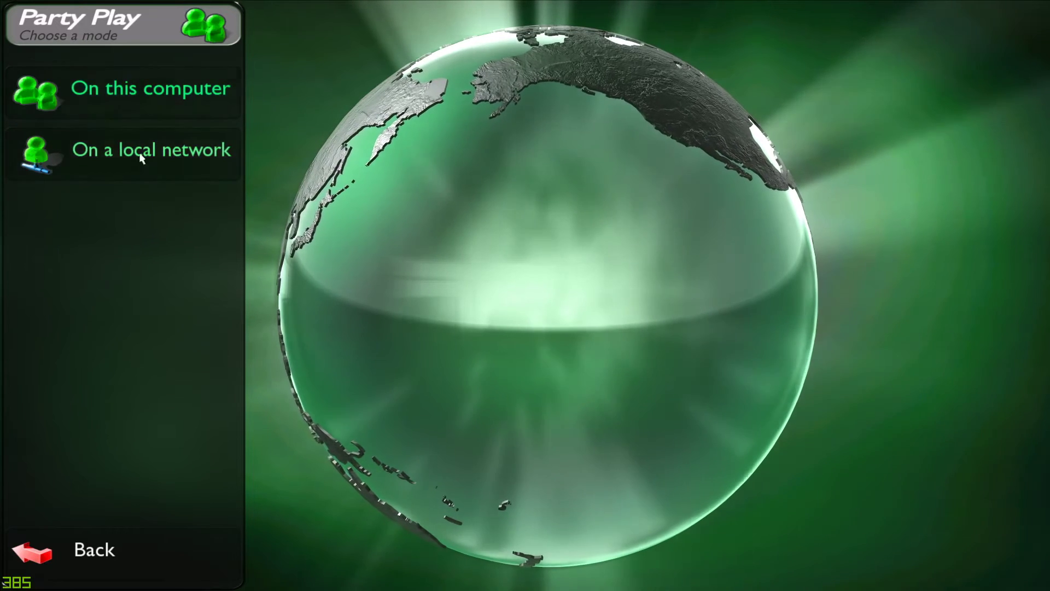
pyautogui.click(139, 165)
pyautogui.click(129, 482)
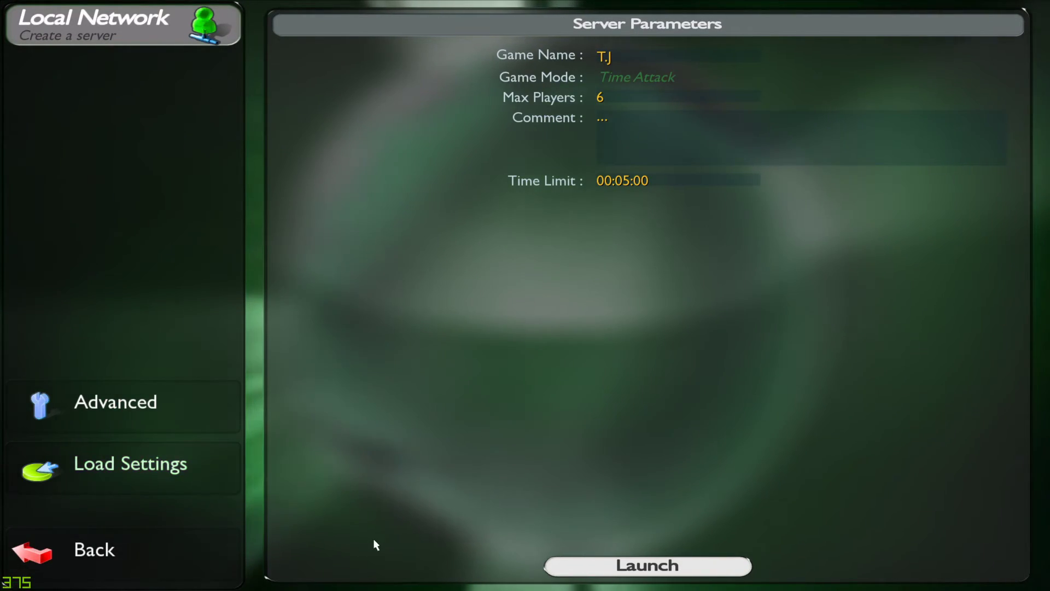
# Examine the advanced server parameters and the folder of loadable match settings without loading any.
pyautogui.click(141, 411)
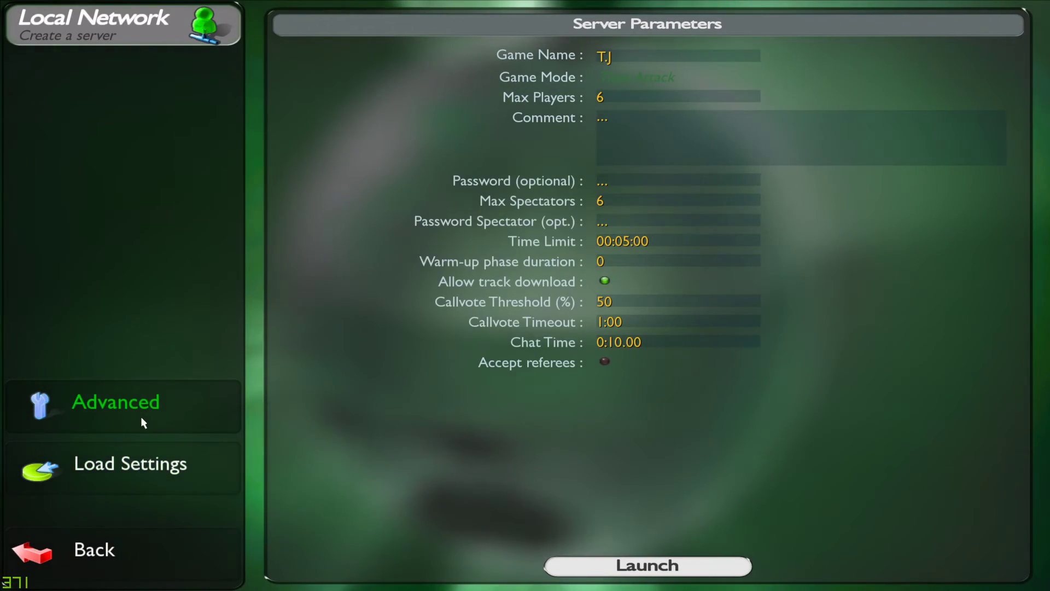
pyautogui.click(139, 462)
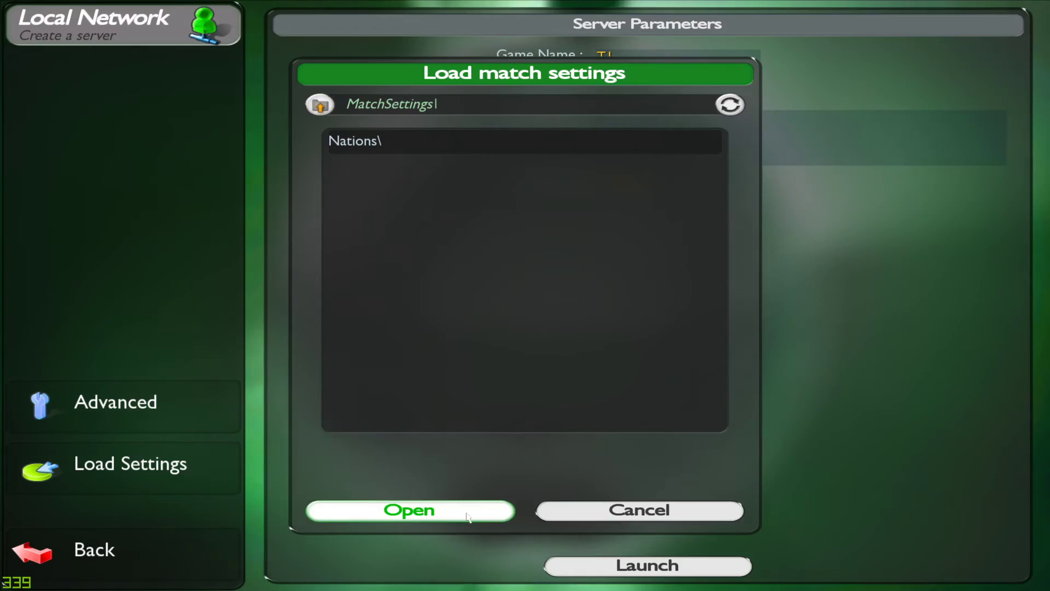
pyautogui.click(659, 511)
# Proceed to the local server's track selection to find "test" in My Tracks, and return to the main menu.
pyautogui.click(665, 567)
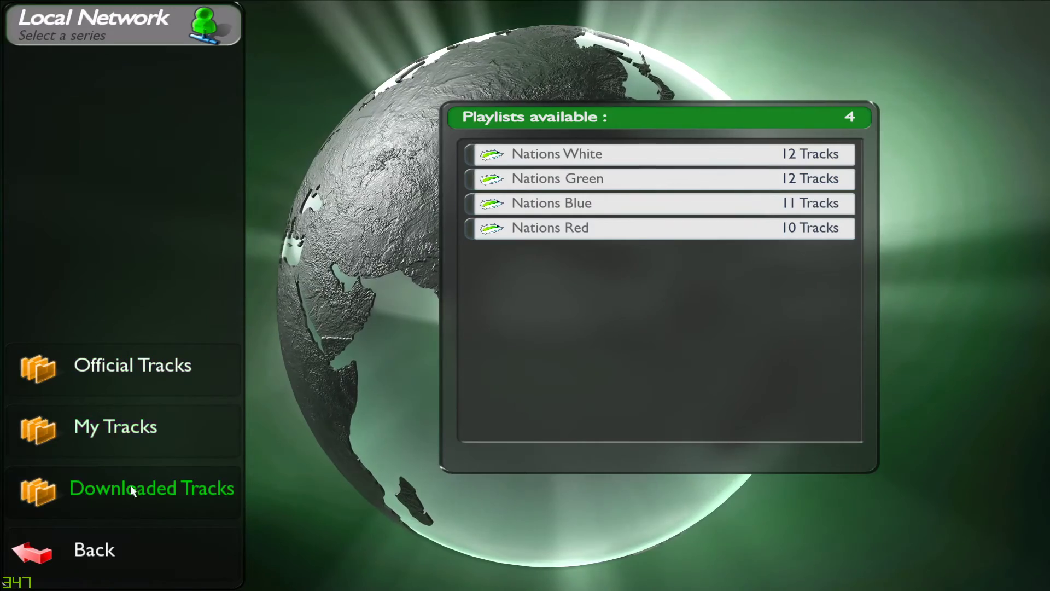
pyautogui.click(145, 432)
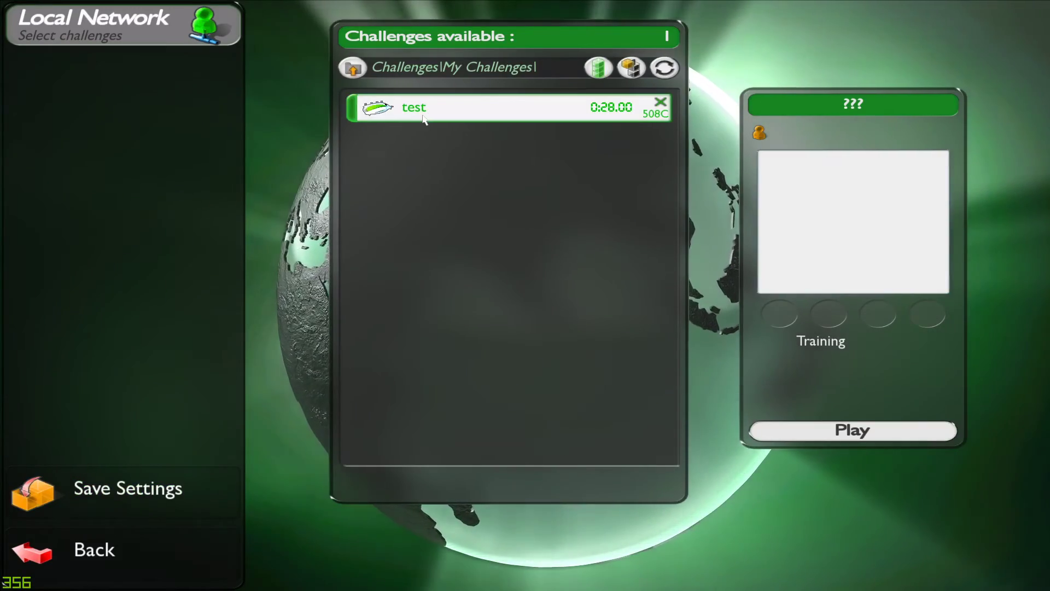
pyautogui.click(105, 566)
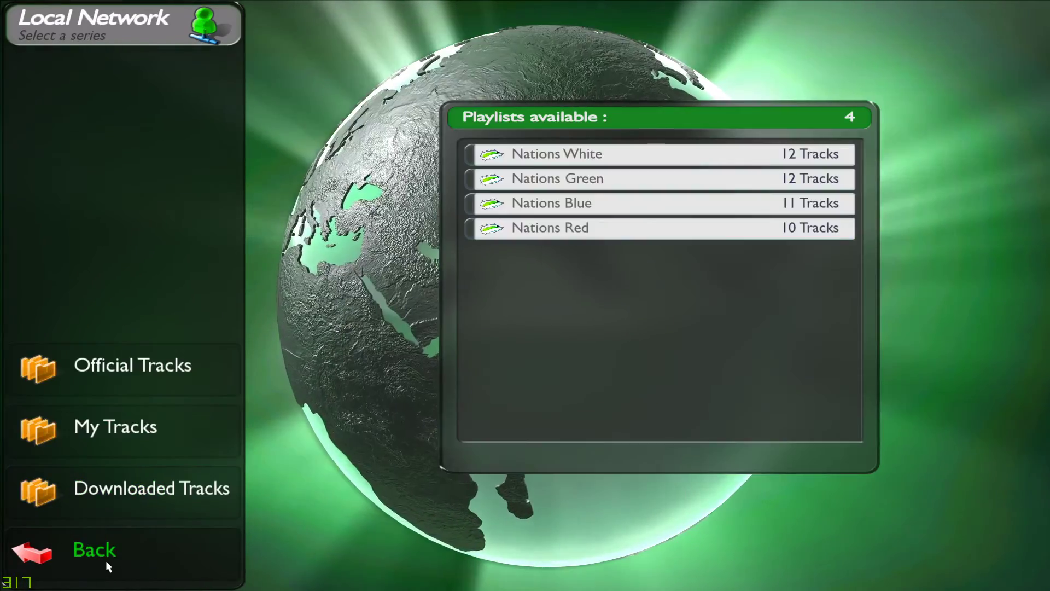
pyautogui.click(106, 566)
pyautogui.click(106, 562)
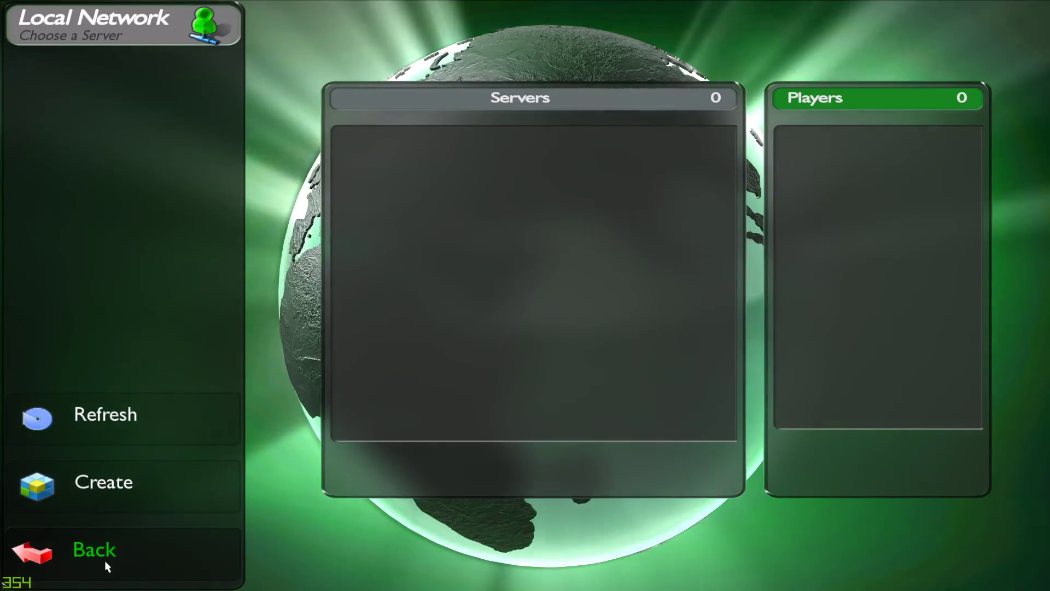
pyautogui.click(105, 565)
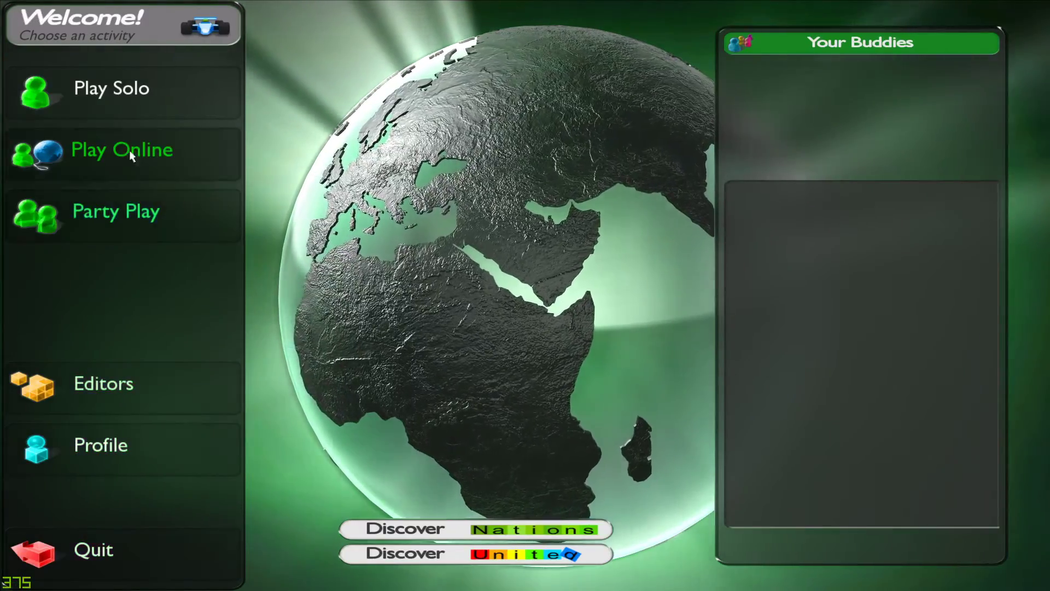